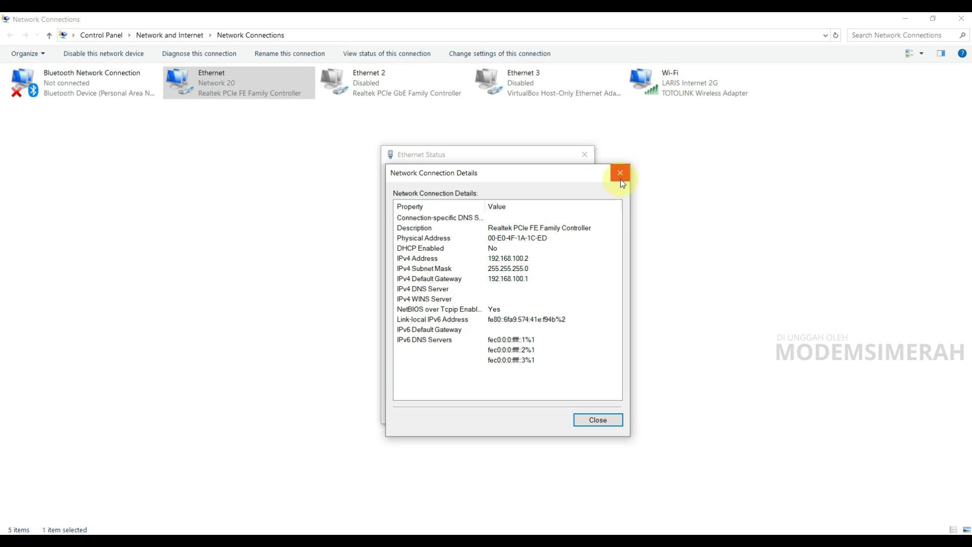
Confirm Ethernet's static IPv4 is 192.168.100.2 with gateway 192.168.100.1, then close its dialogs.
left_click(417, 383)
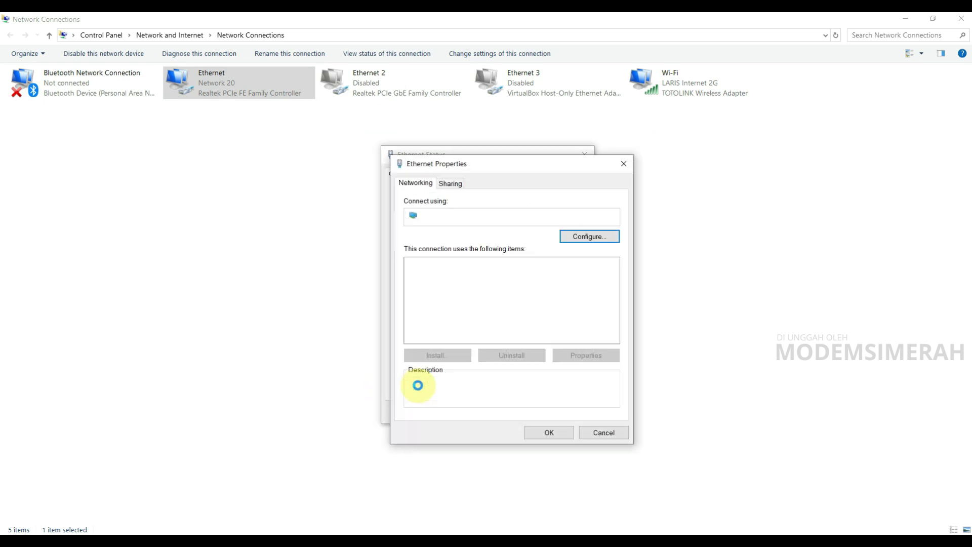
double_click(527, 303)
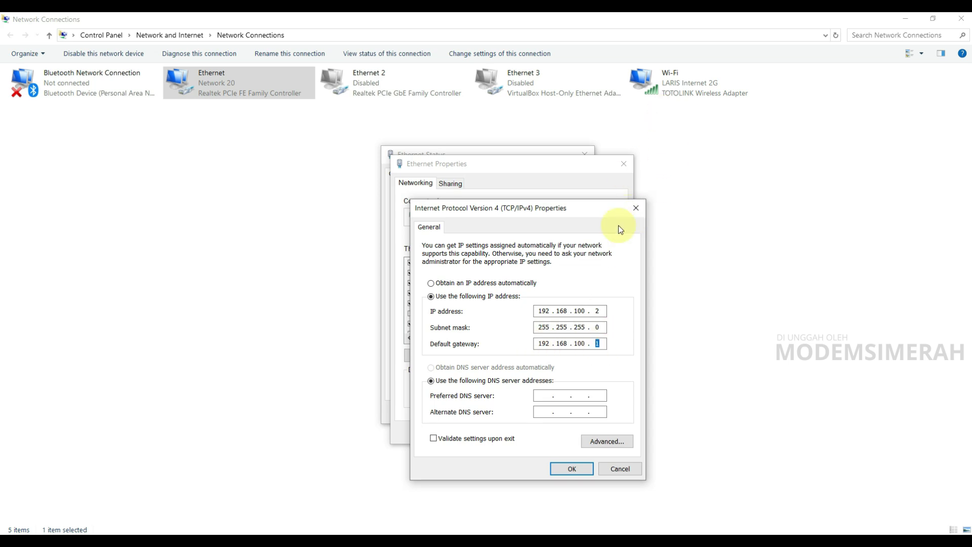
left_click(636, 208)
left_click(626, 163)
left_click(586, 153)
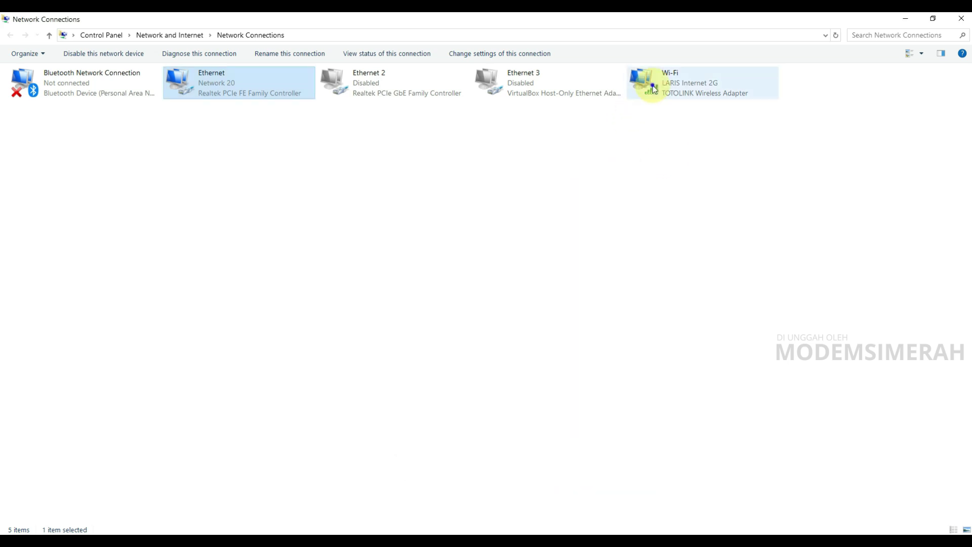
right_click(651, 88)
Disable the Wi-Fi connection, then highlight the HG8145V5 model name and the 2024 copyright year.
left_click(664, 96)
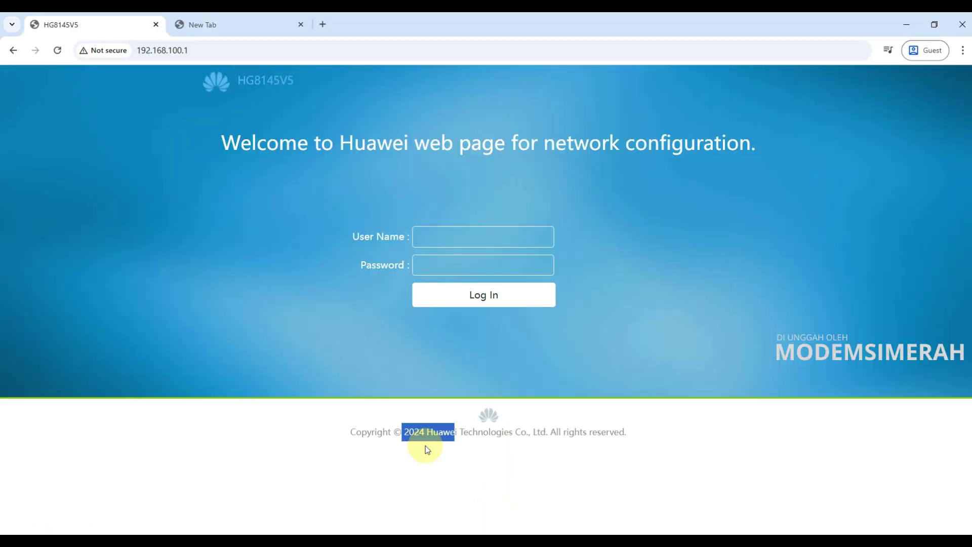
left_click_drag(238, 80, 371, 86)
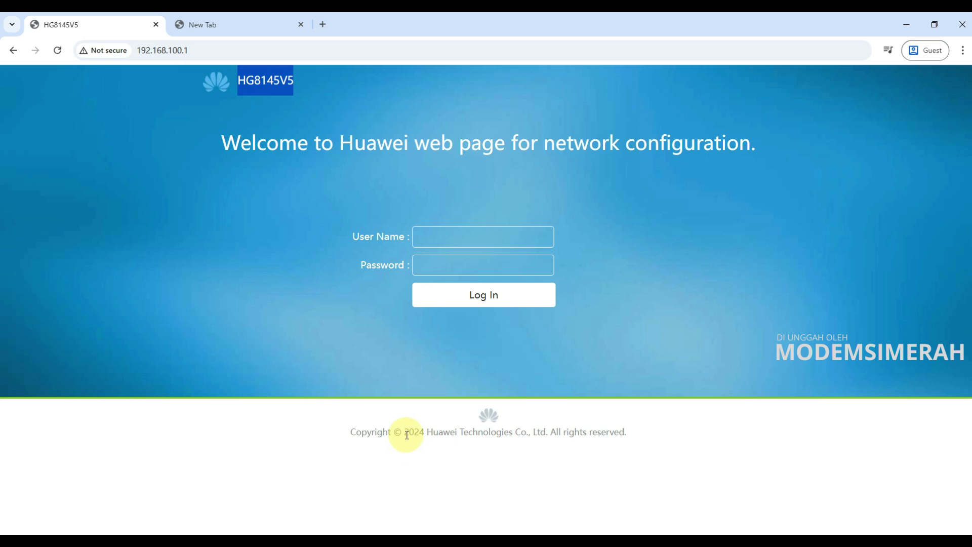
left_click_drag(403, 434, 425, 435)
Reload the router login page and enter the user name Support.
left_click(57, 50)
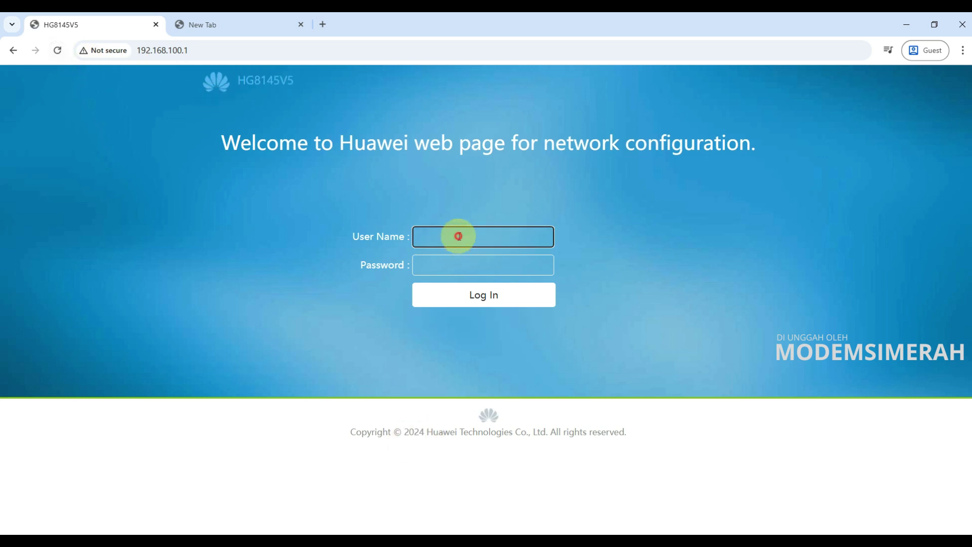
type("SUpport")
key("BackSpace")
key("BackSpace")
key("BackSpace")
key("BackSpace")
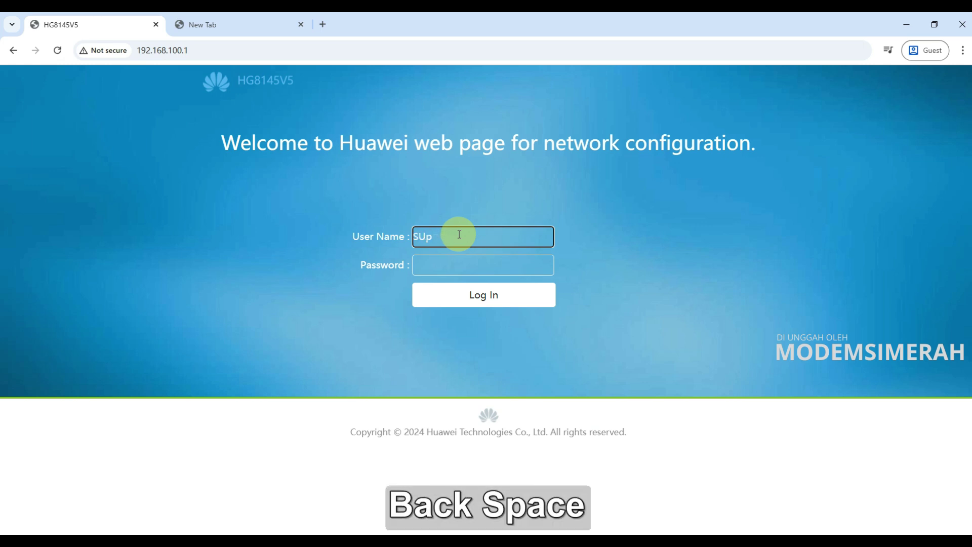
key("BackSpace")
type("upport")
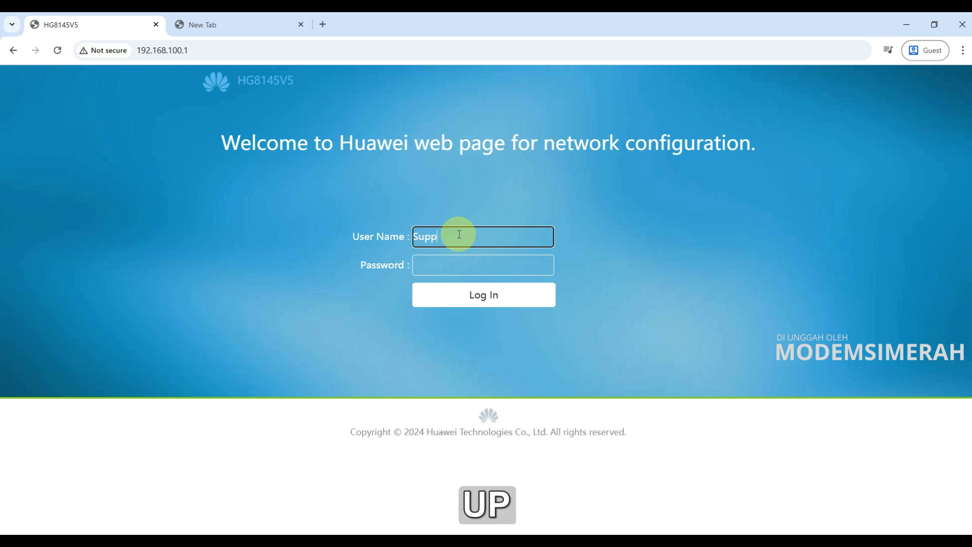
Copy the password from the other tab, paste it into Password, and log in.
left_click(215, 26)
left_click_drag(229, 51, 22, 54)
key("ctrl+c")
left_click(94, 27)
left_click(485, 265)
key("ctrl+v")
left_click(480, 295)
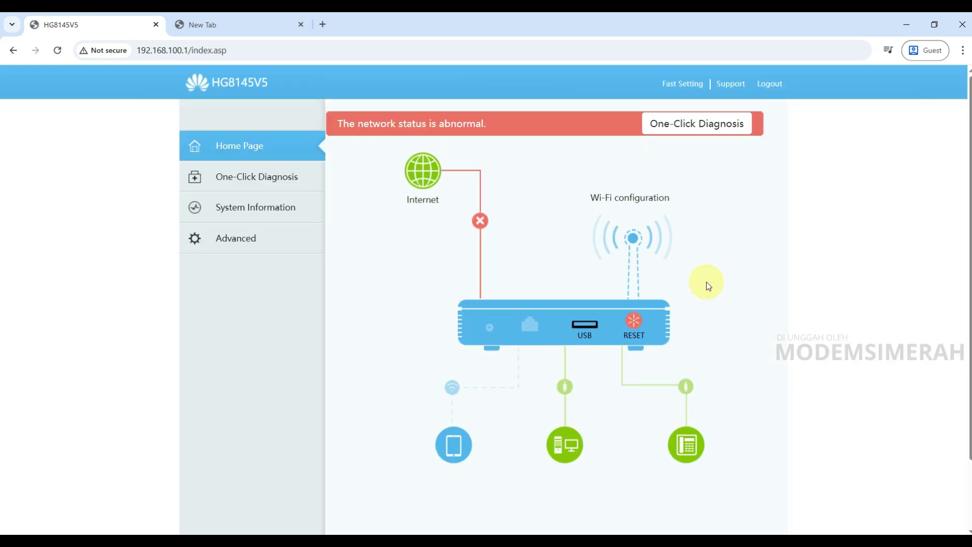
Read the device software version V5R022C10S197 under Advanced > System Information, then return to Advanced.
left_click(242, 237)
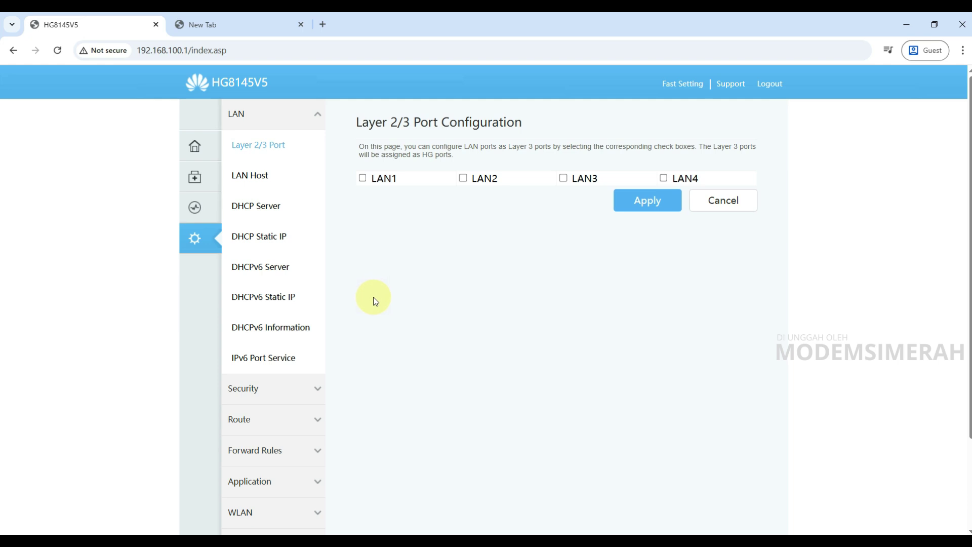
left_click(193, 211)
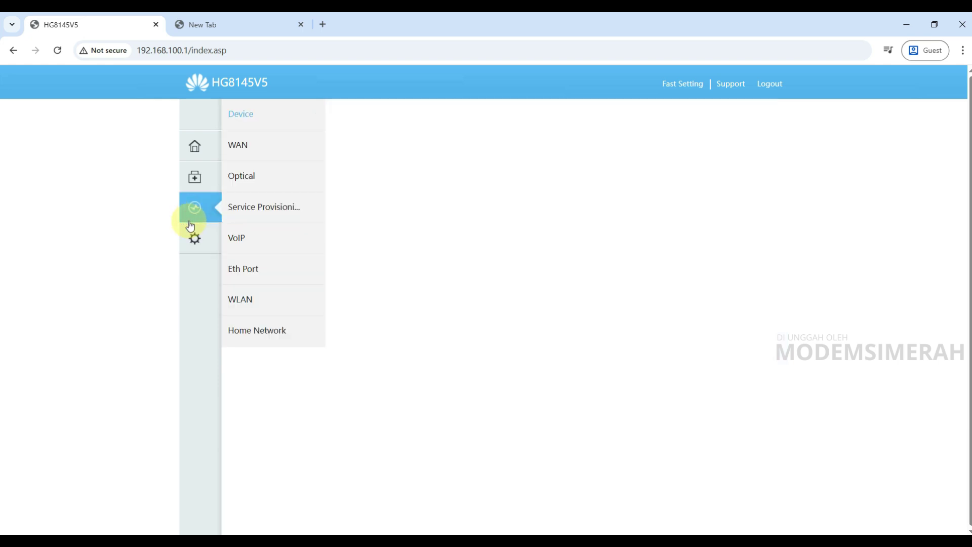
left_click_drag(457, 214, 575, 219)
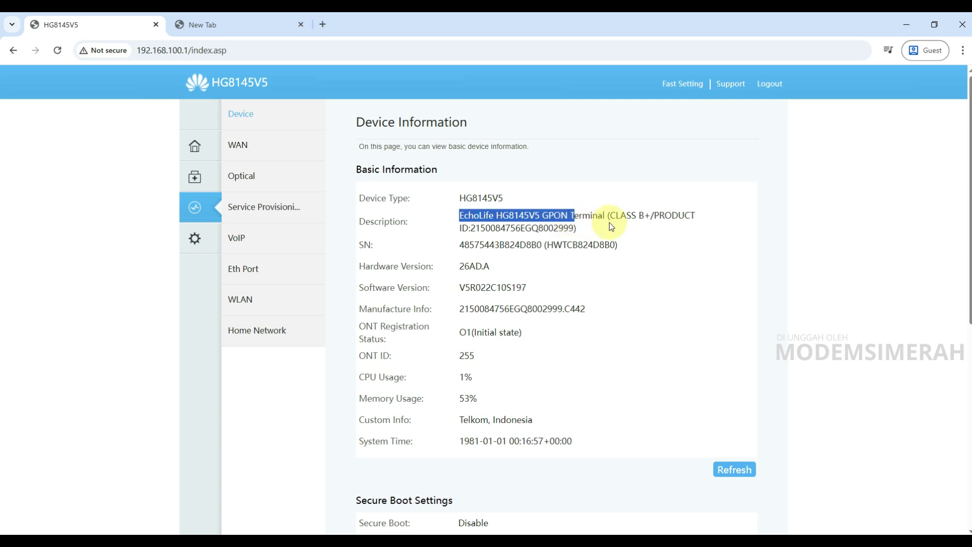
left_click(561, 229)
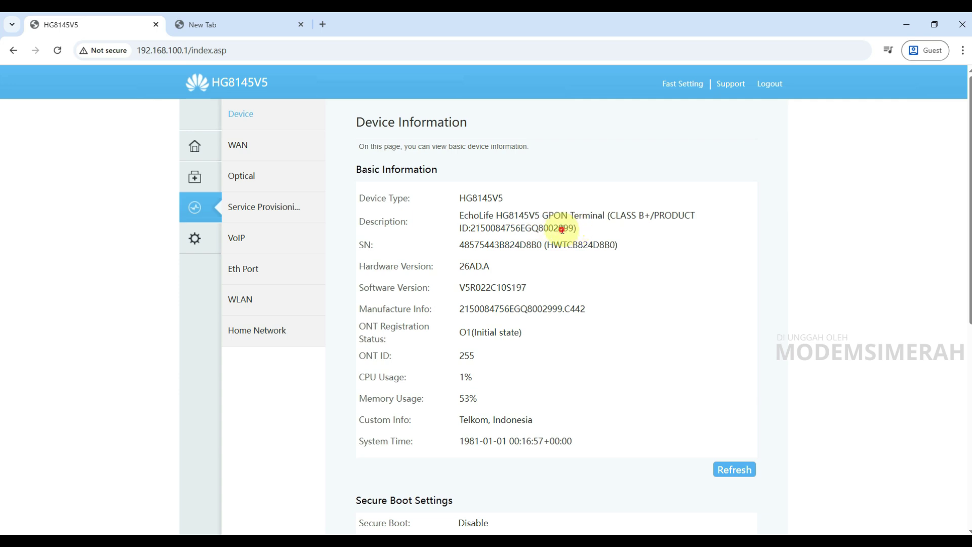
left_click_drag(542, 217, 566, 219)
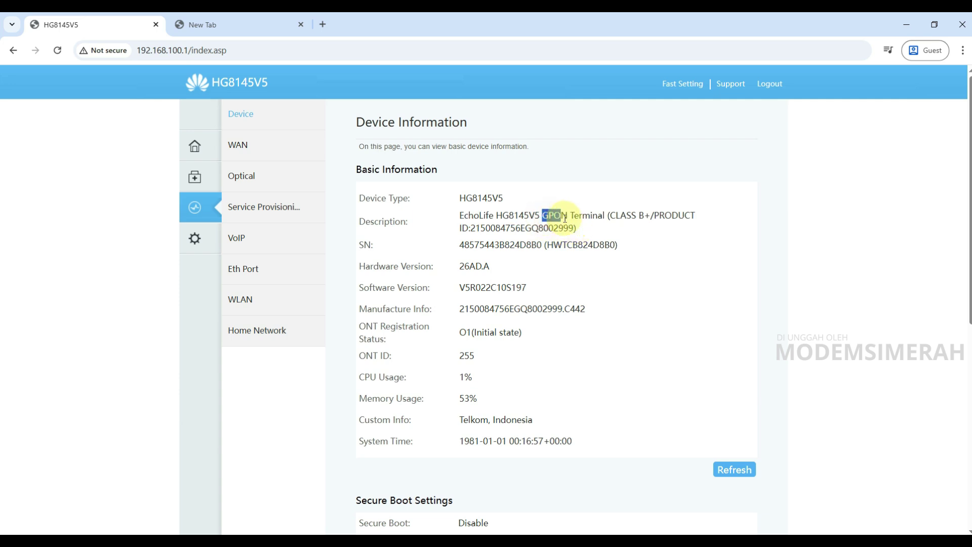
left_click(200, 235)
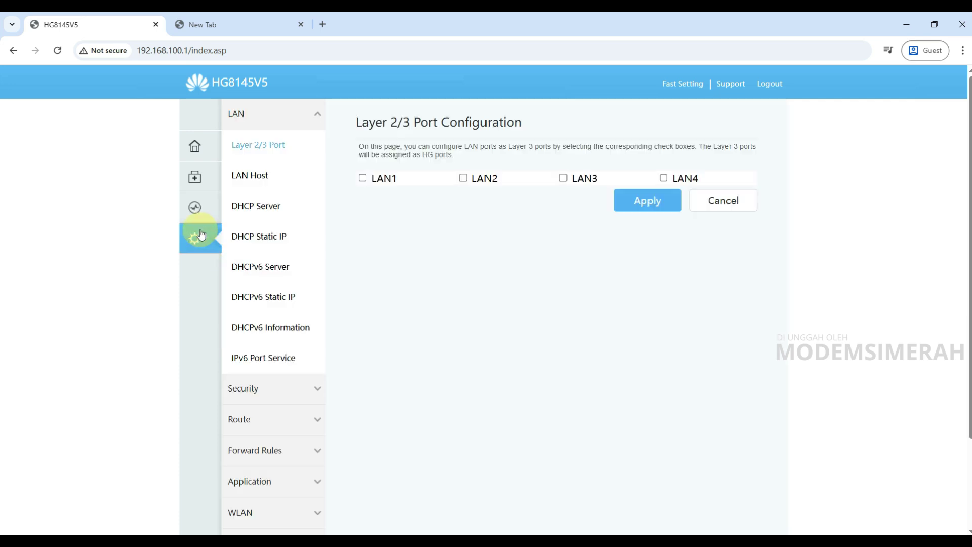
Go to System Management > Maintenance Diagnosis > Configuration File and browse the 5v5 folder of R022 files.
scroll(315, 347, "down", 2)
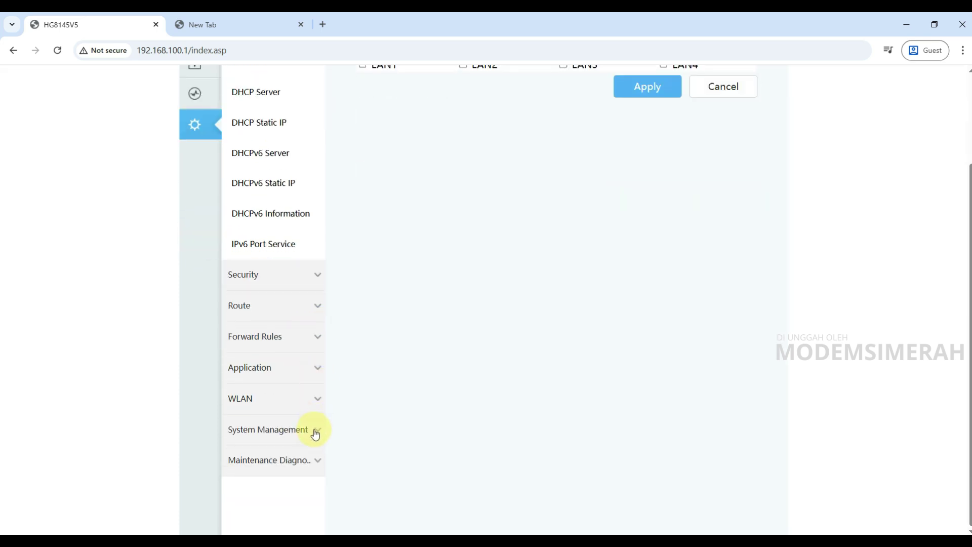
left_click(266, 430)
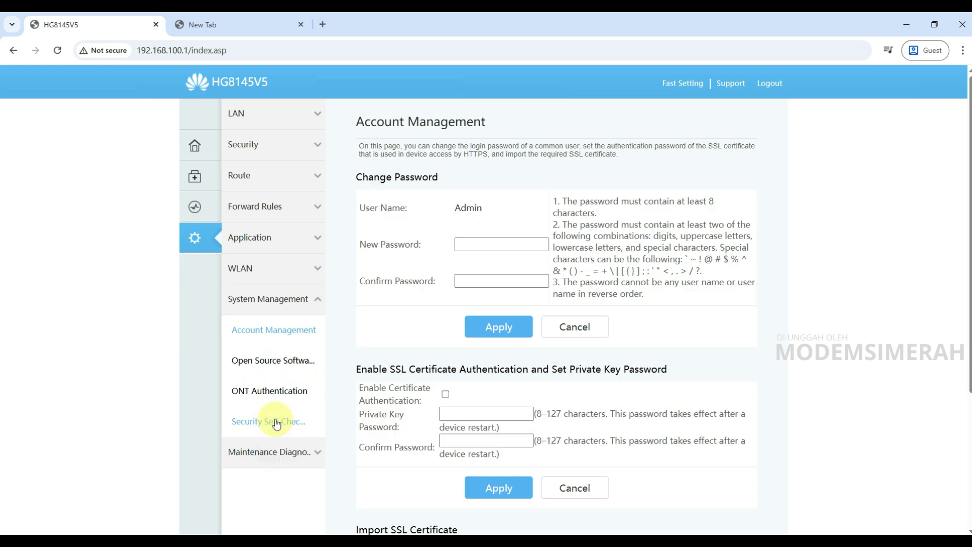
left_click(278, 455)
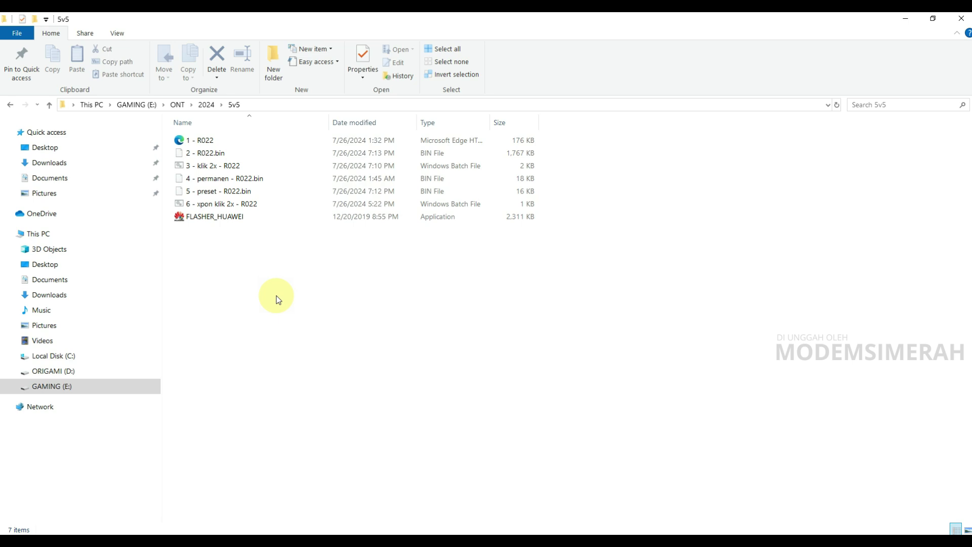
left_click(183, 141)
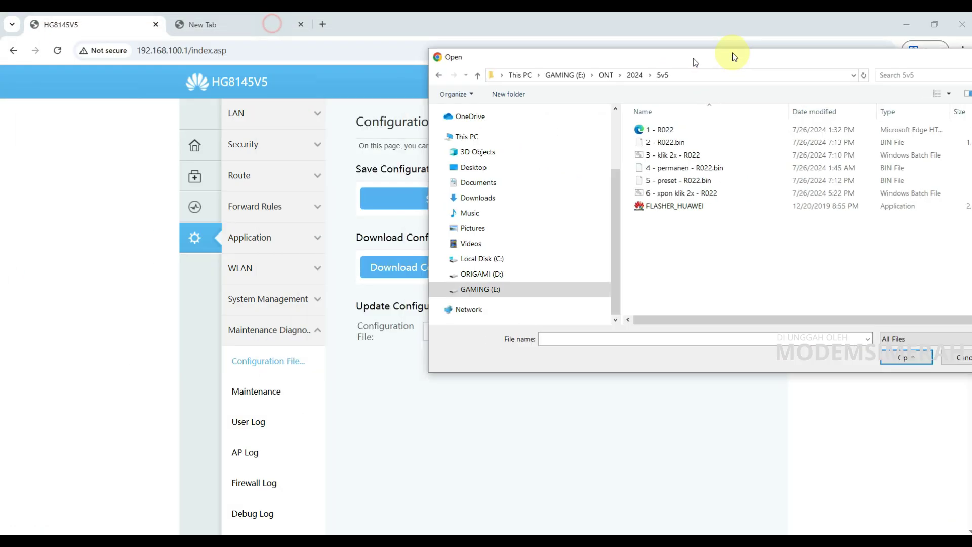
left_click_drag(728, 56, 345, 81)
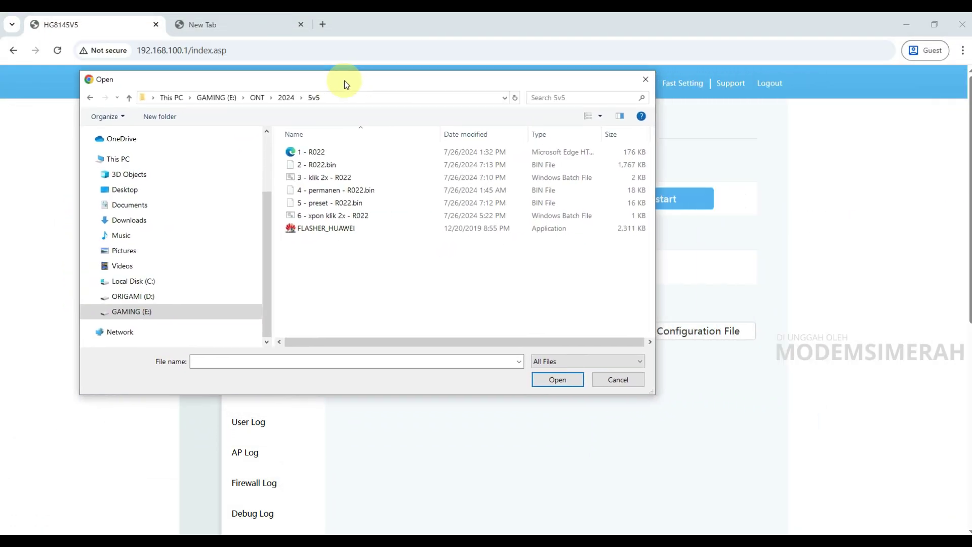
Choose 1 - R022.xml as the configuration file.
left_click(311, 153)
double_click(311, 153)
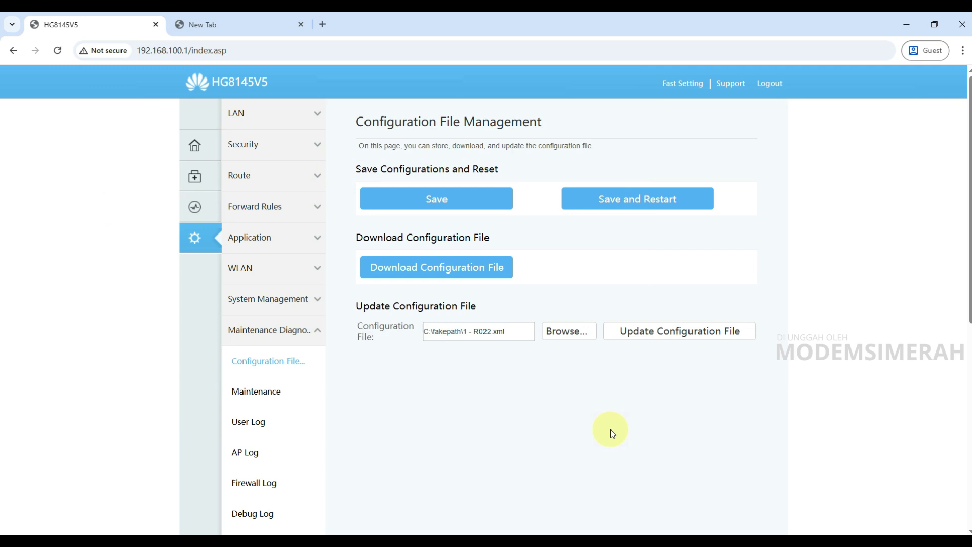
Import the 1 - R022 configuration, confirm the restart, and return to the login page after success.
left_click(668, 336)
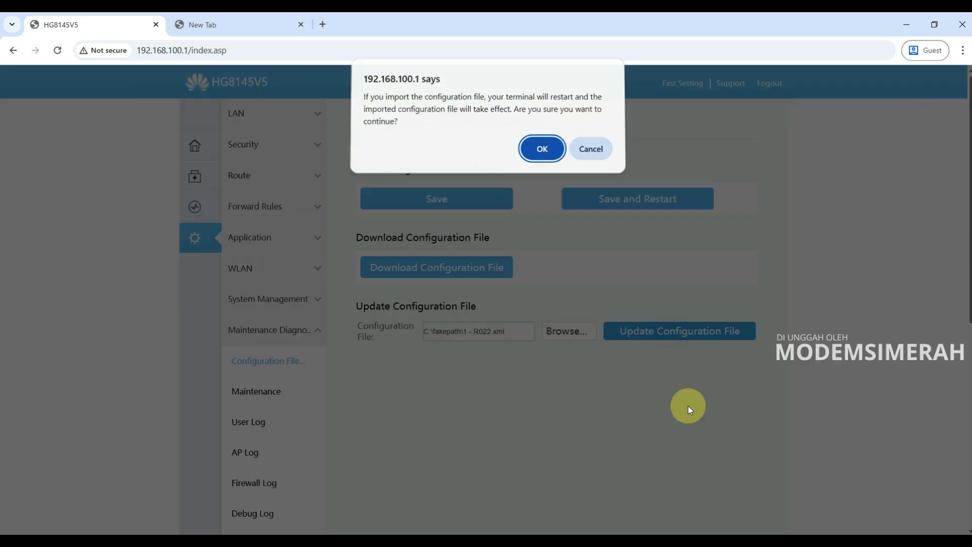
left_click(535, 153)
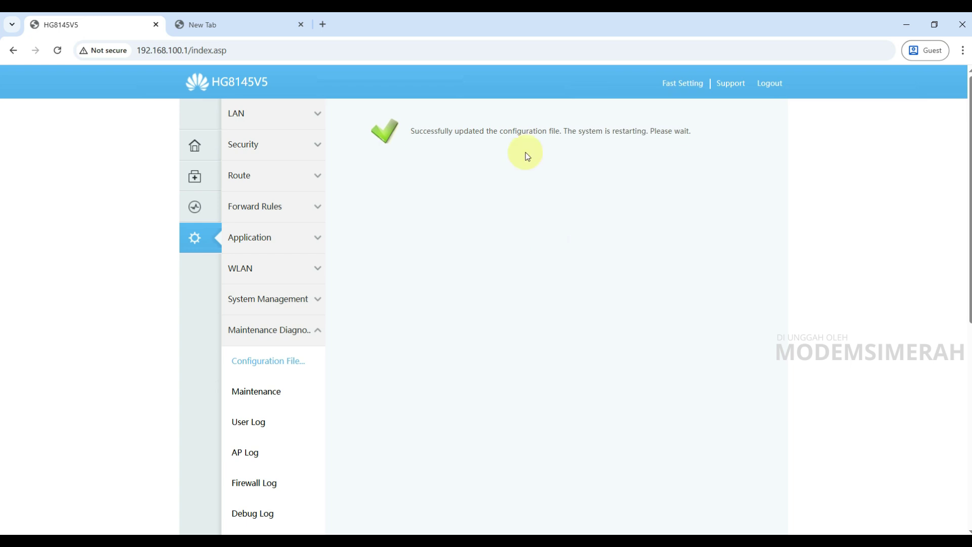
left_click_drag(410, 131, 642, 135)
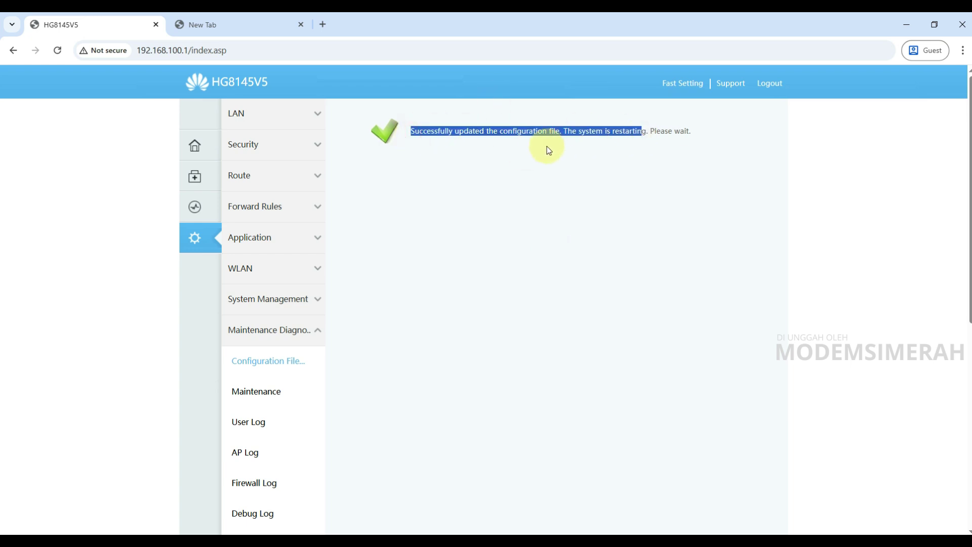
left_click_drag(717, 145, 398, 150)
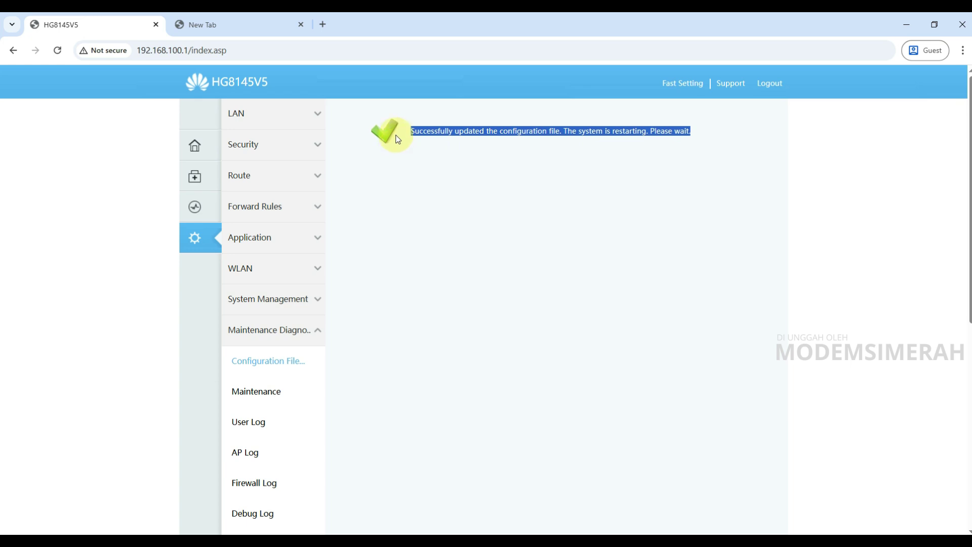
key("BackSpace")
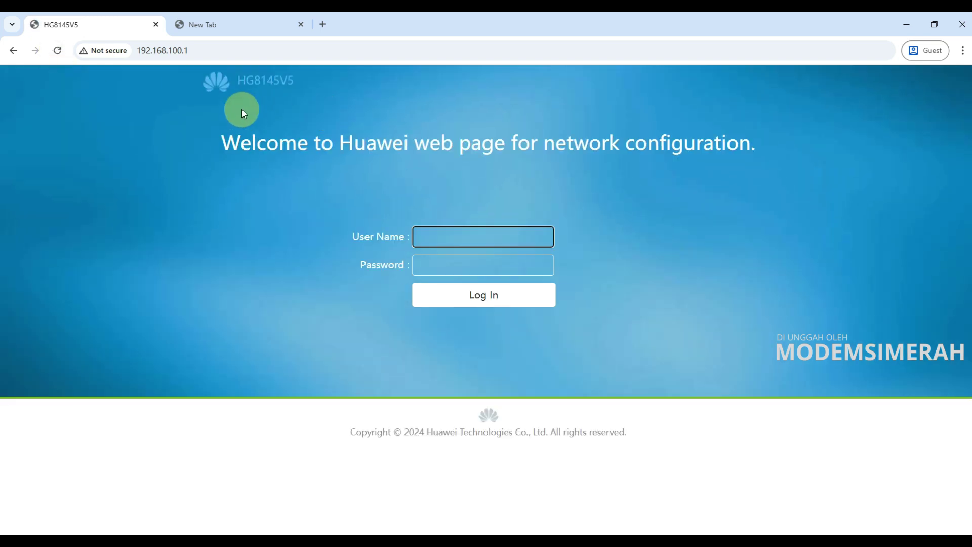
Reload the login page and enter user name telecomadmin with the account password.
left_click(59, 50)
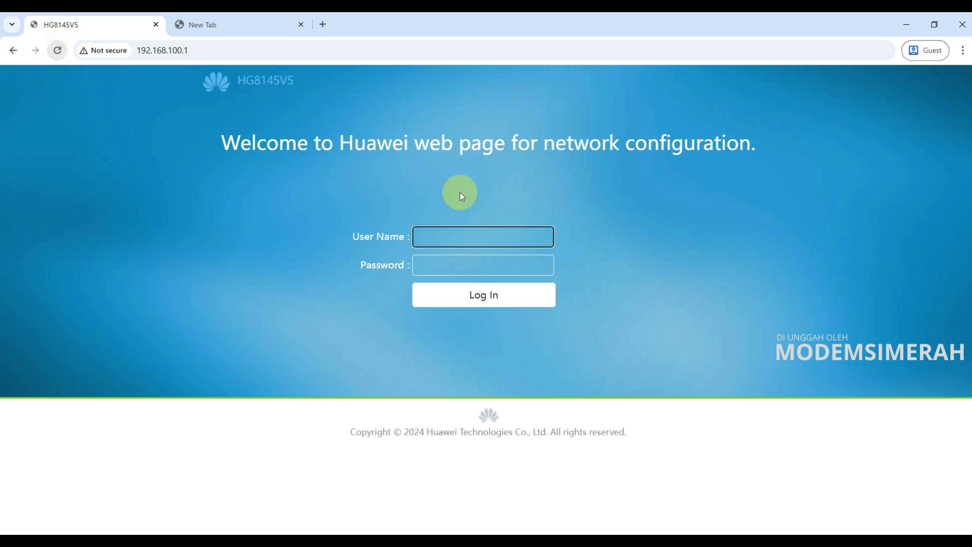
left_click(448, 231)
type("telecomadmin")
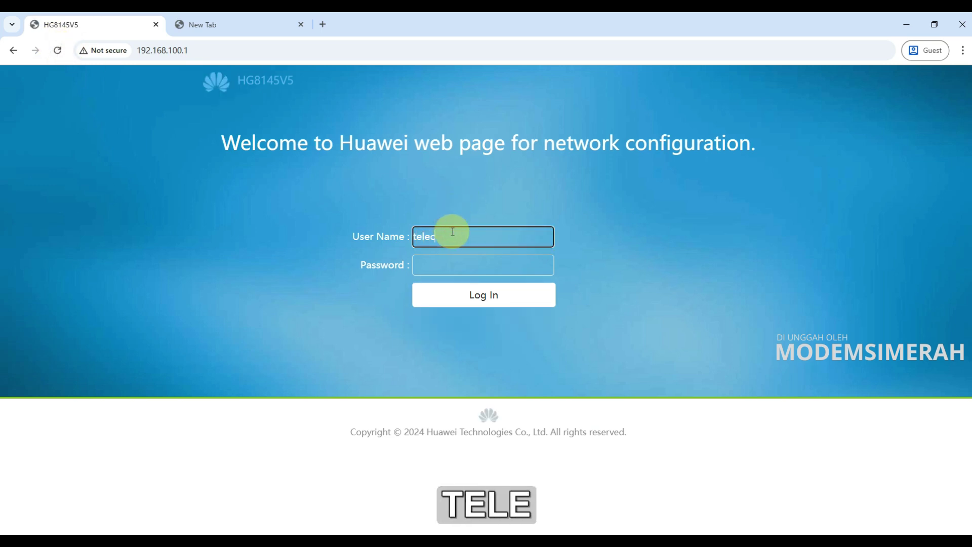
key("Tab")
type("admintelecom")
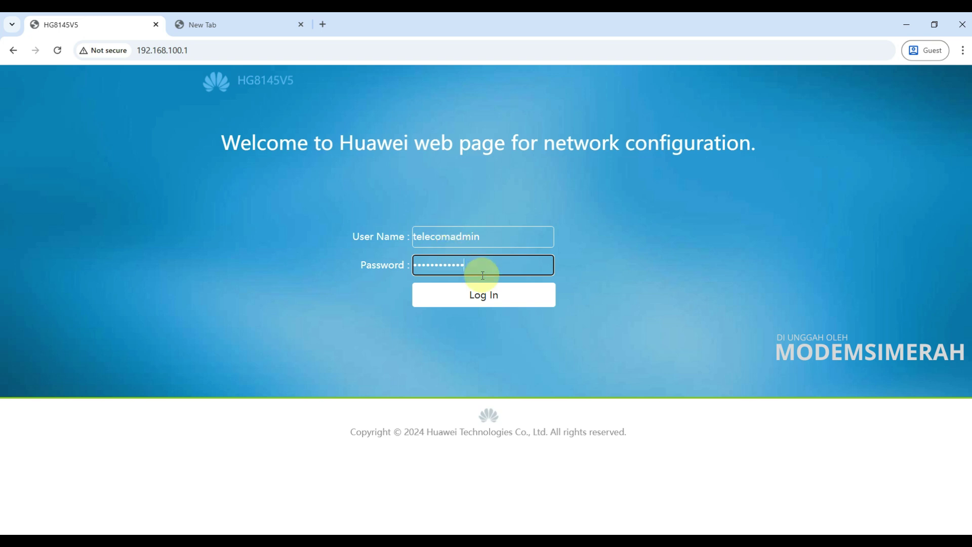
Log in, keep the Advanced > Security firewall level at User-defined, and bring up the 5v5 firmware folder.
left_click(483, 292)
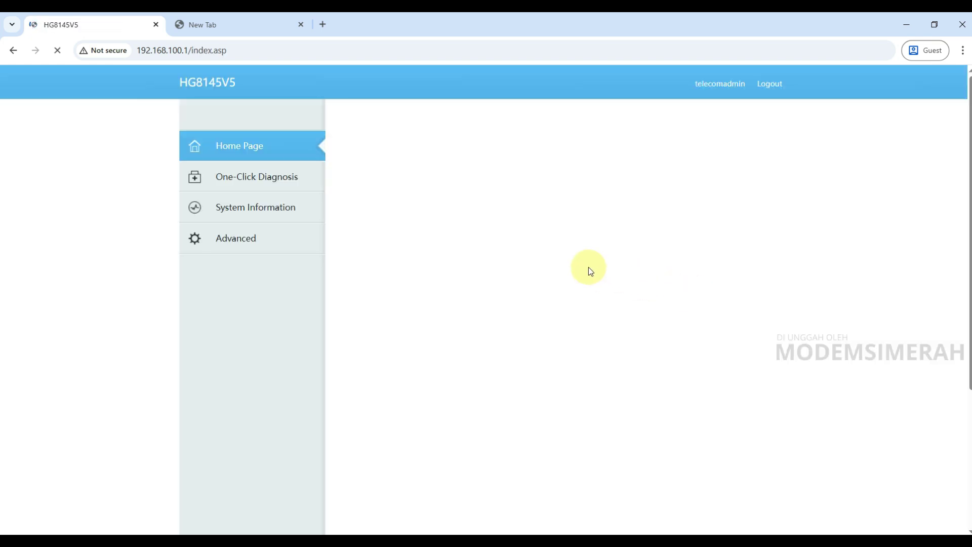
left_click(247, 245)
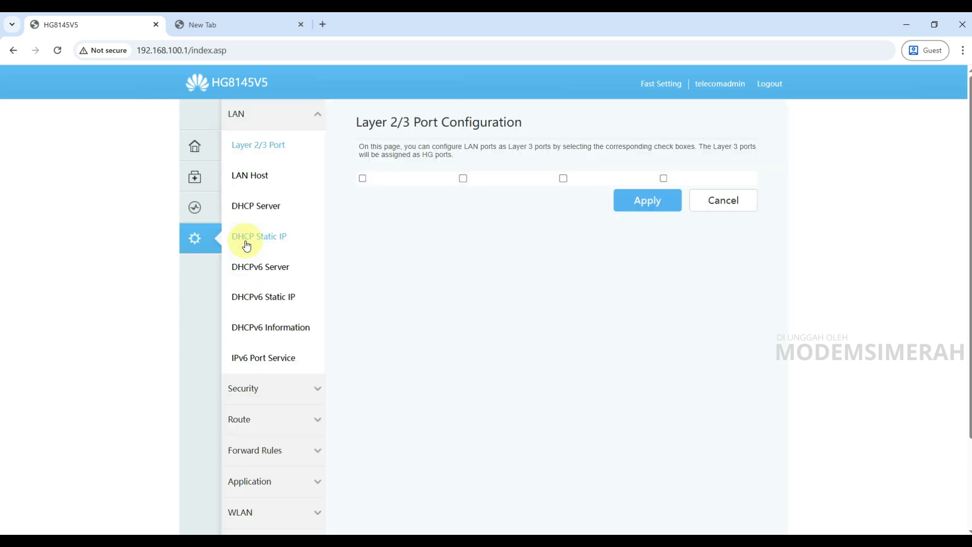
left_click(281, 388)
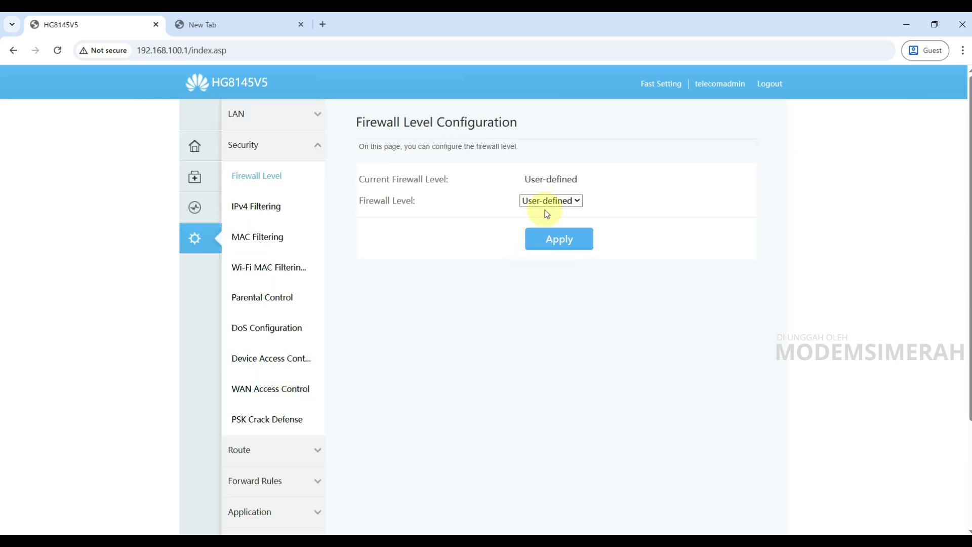
left_click(548, 201)
left_click(533, 280)
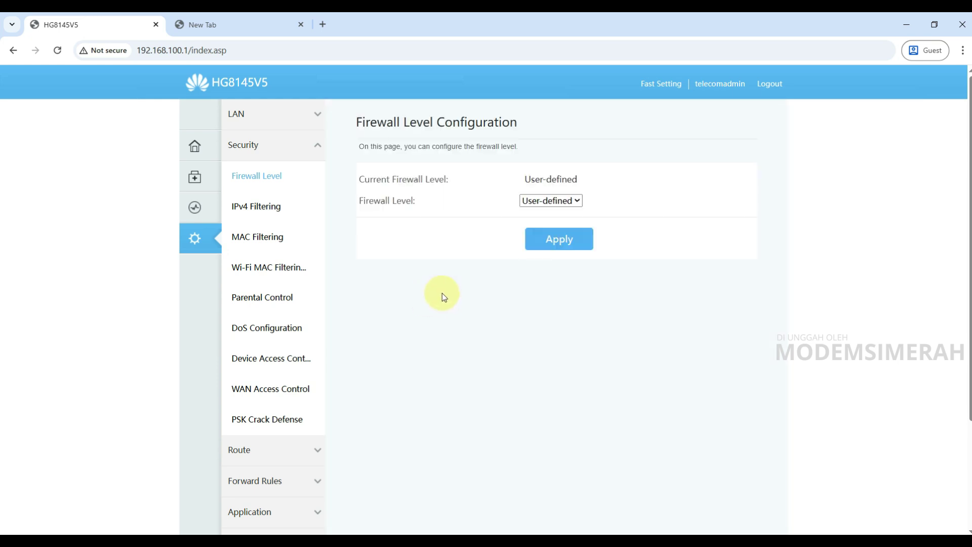
left_click(299, 530)
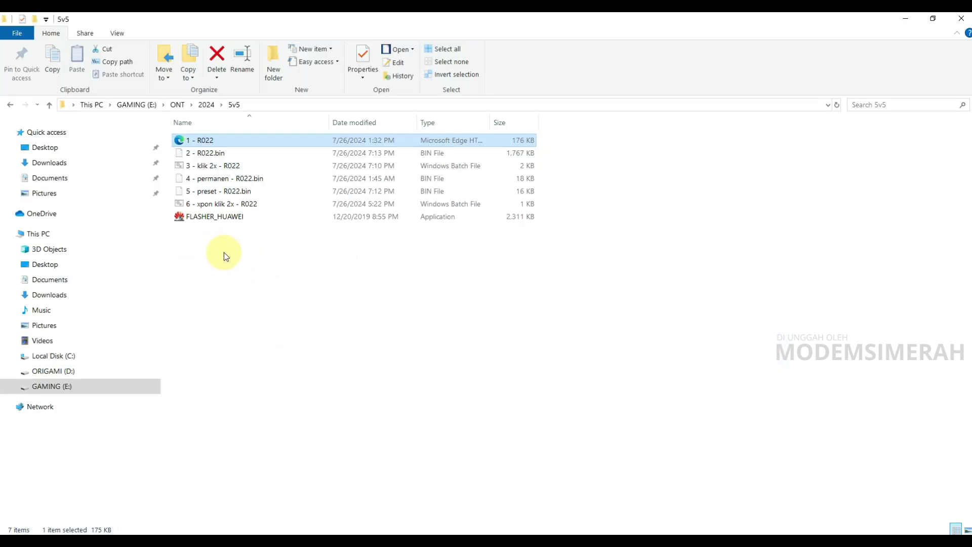
Launch FLASHER_HUAWEI as administrator.
left_click(207, 217)
right_click(207, 218)
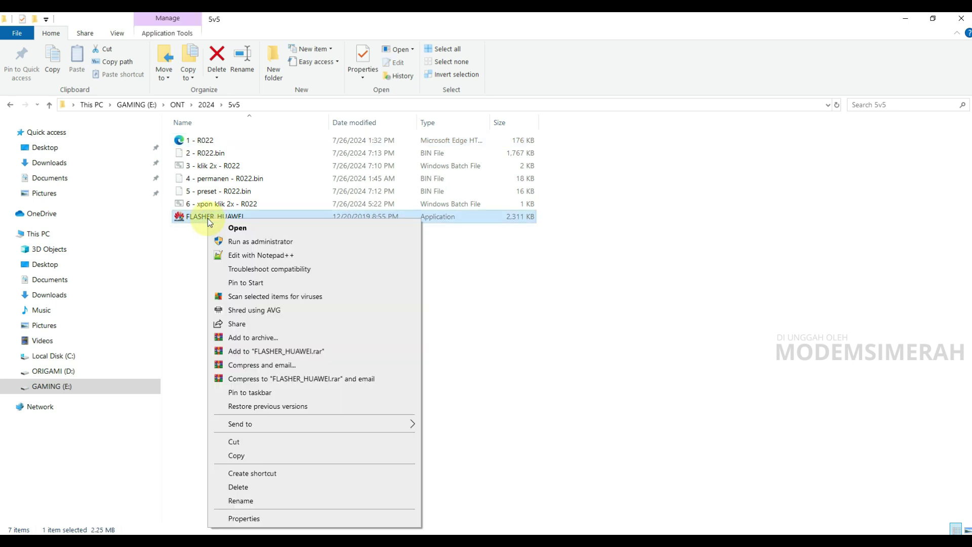
left_click(244, 243)
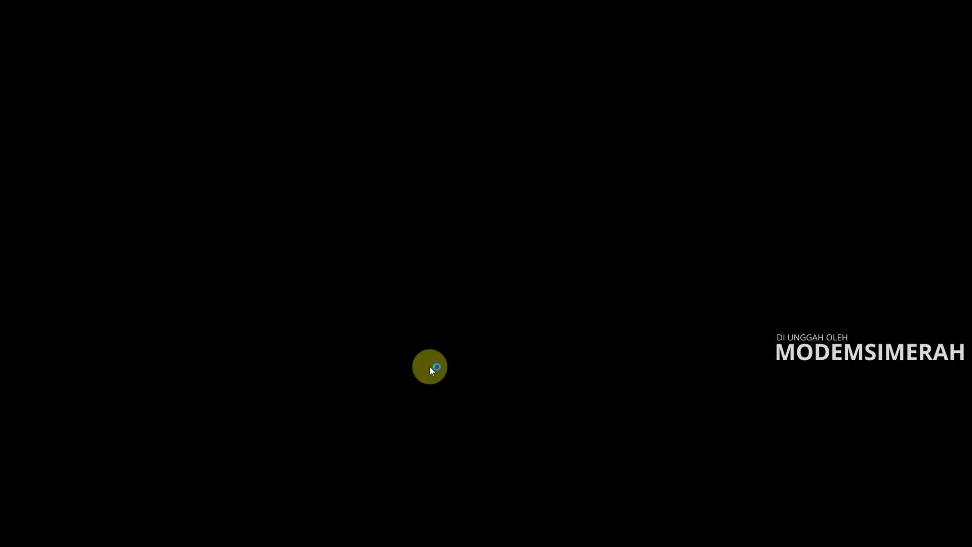
left_click(429, 367)
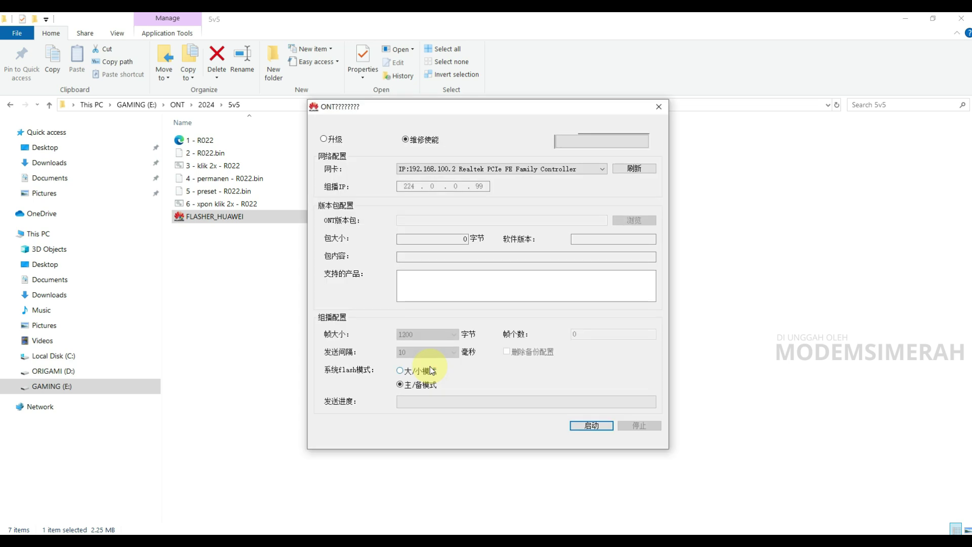
left_click_drag(370, 108, 581, 117)
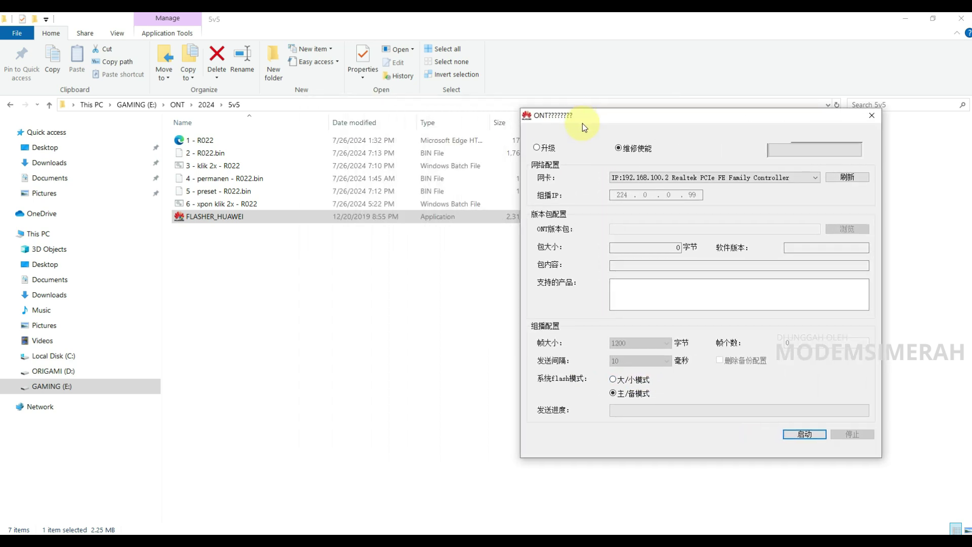
Set the flasher to 升级 mode on the 192.168.100.2 Realtek adapter and load 2 - R022.bin.
left_click(537, 149)
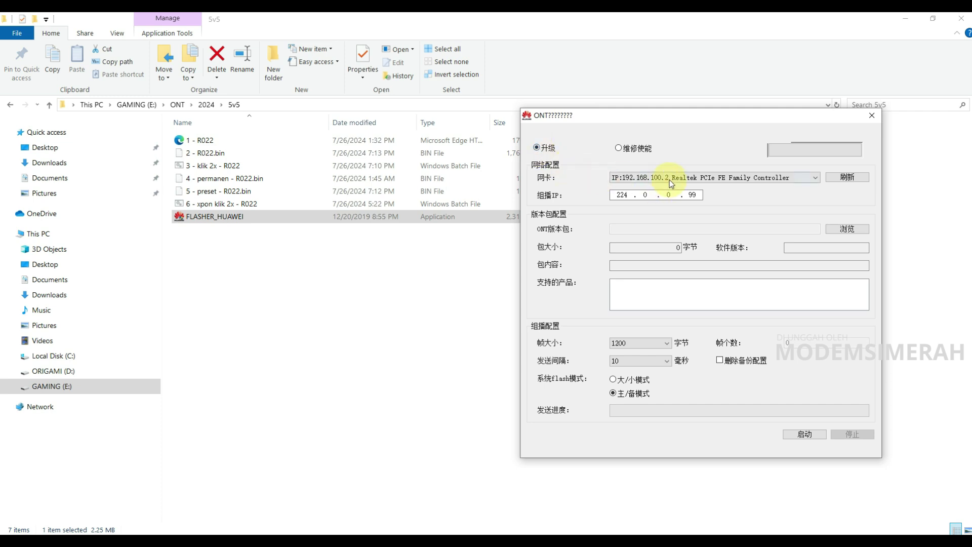
left_click(812, 178)
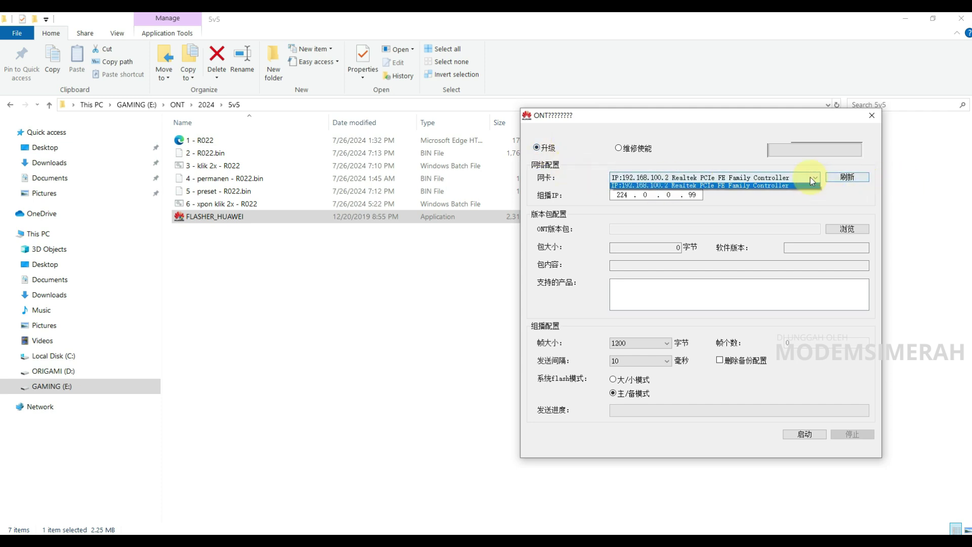
left_click(644, 187)
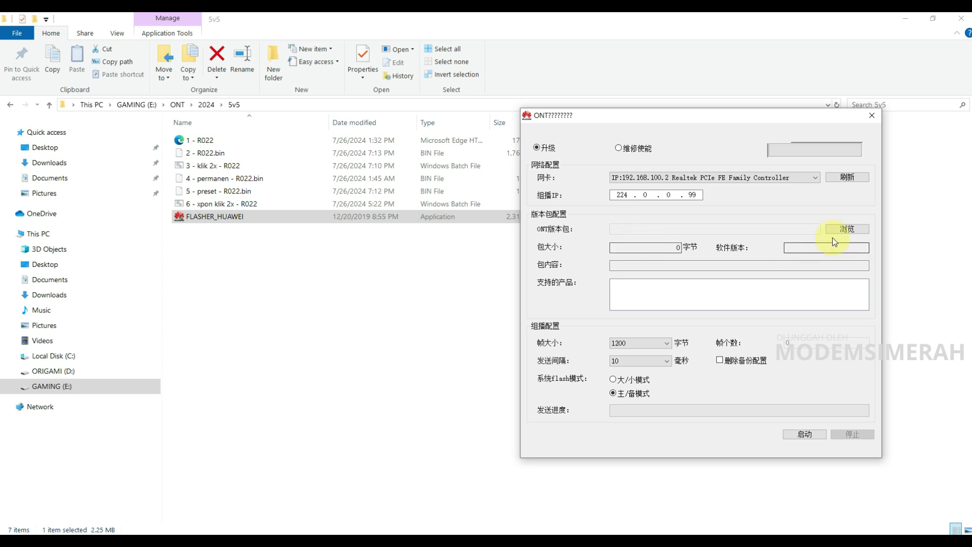
left_click(845, 229)
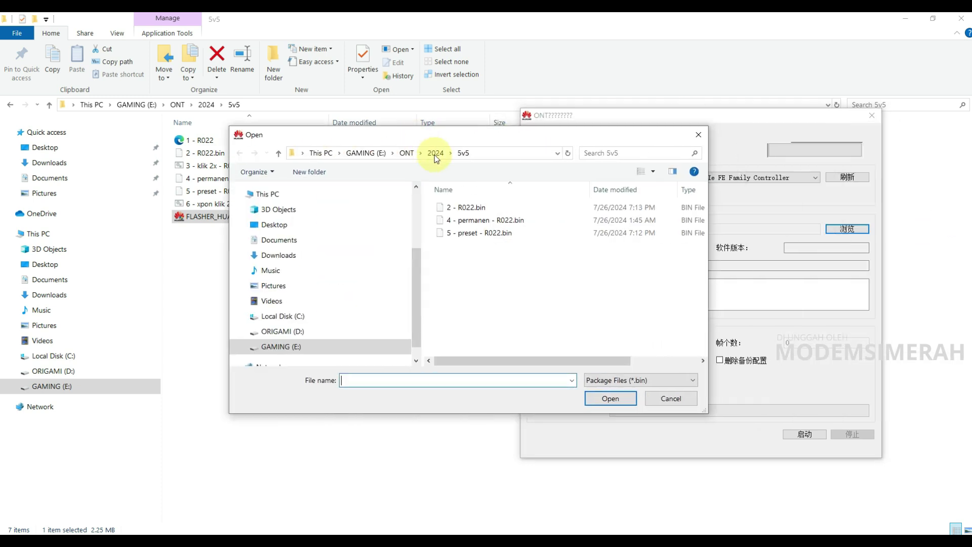
left_click(471, 210)
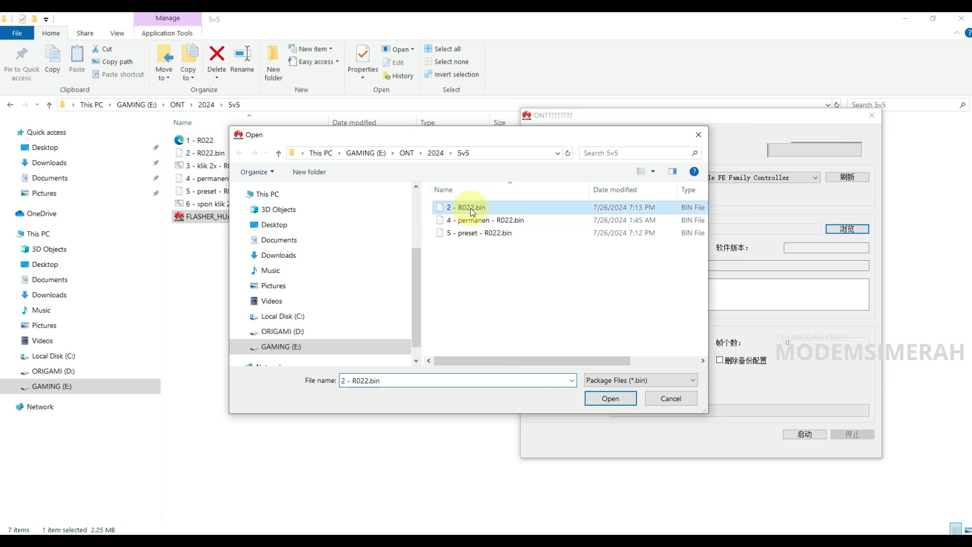
double_click(474, 208)
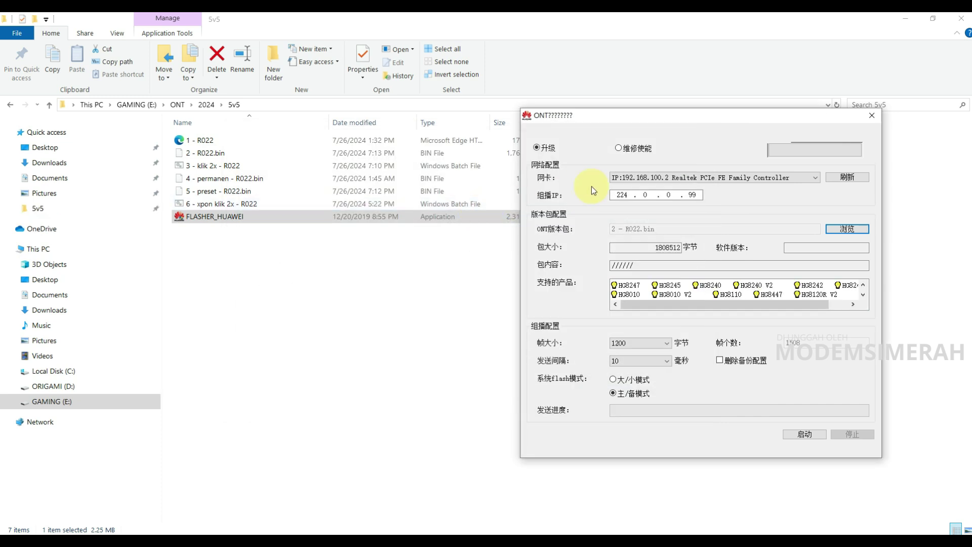
Show the machine list, start broadcasting the R022 firmware, and allow the flasher through the Windows firewall.
left_click_drag(706, 120, 679, 126)
left_click_drag(535, 128, 335, 84)
left_click(548, 124)
left_click(517, 404)
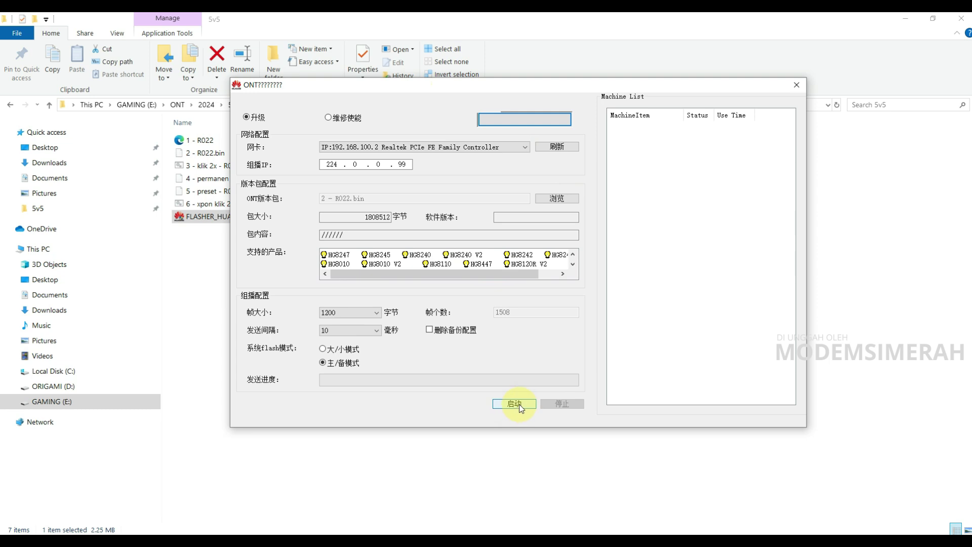
left_click(514, 404)
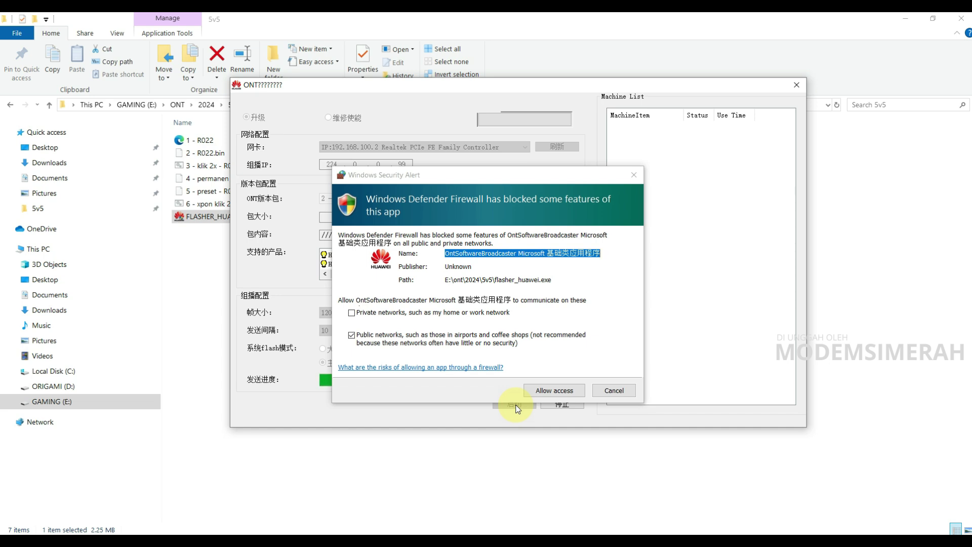
left_click_drag(427, 183, 485, 132)
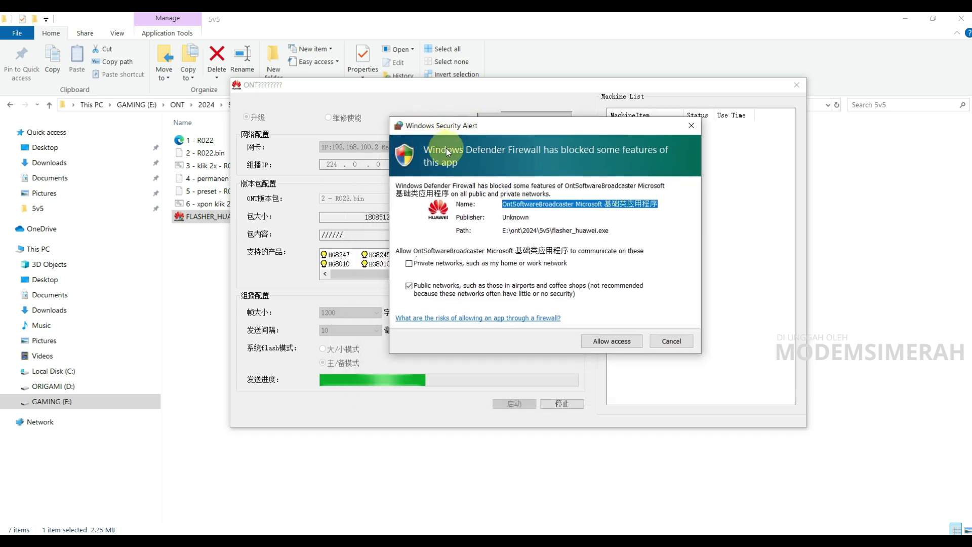
left_click(607, 341)
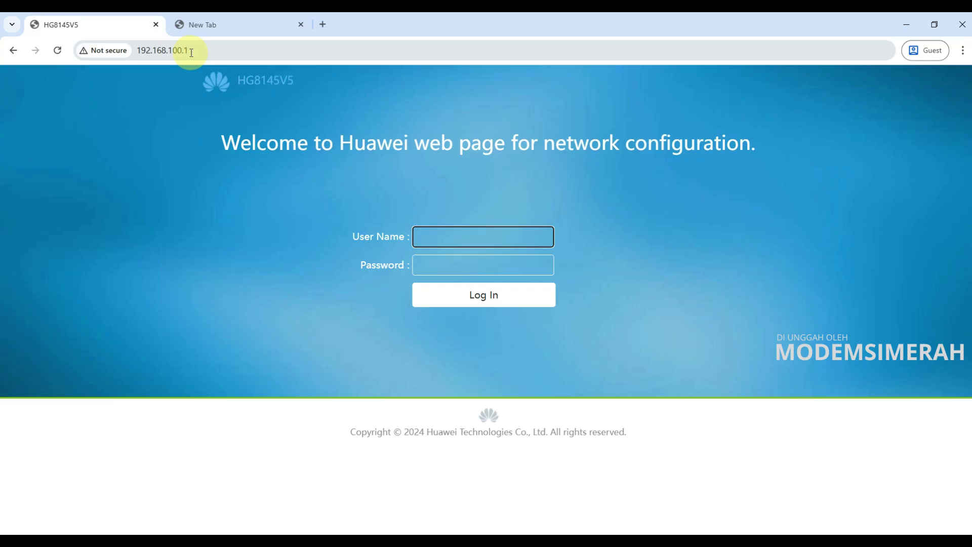
Reload the HG8145V5 login page at 192.168.100.1, then return to the ONT flasher window.
left_click(100, 90)
left_click(174, 92)
left_click_drag(261, 82, 326, 86)
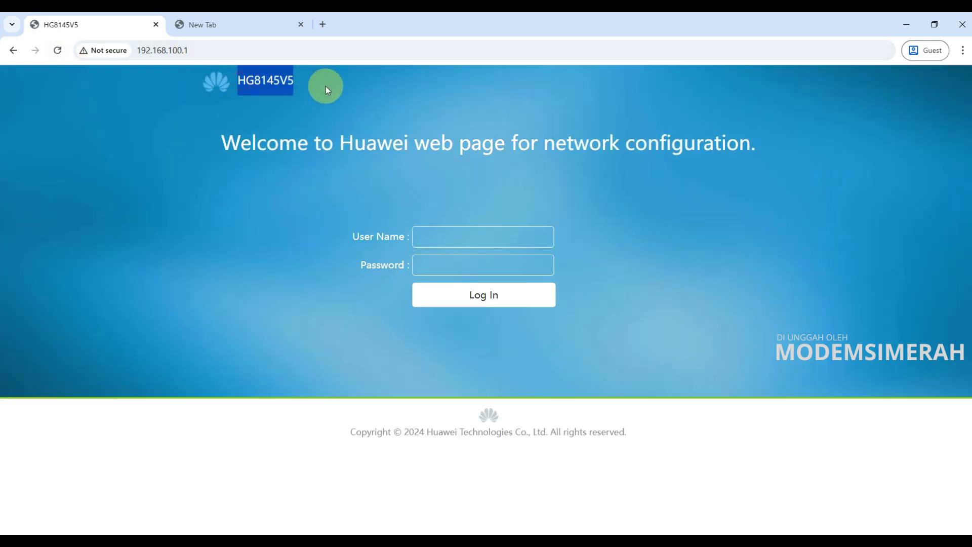
left_click(58, 51)
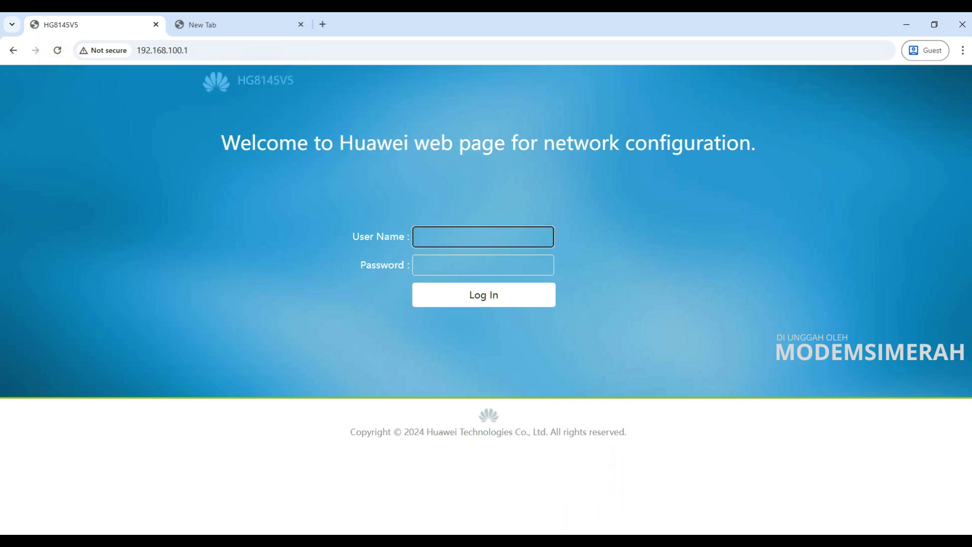
left_click(557, 529)
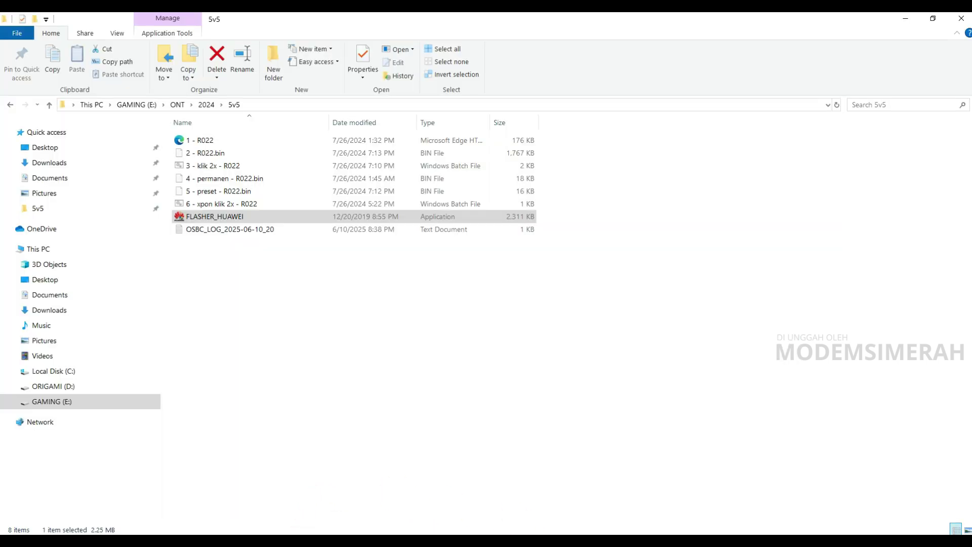
Shift the flasher window aside and bring the E:\ONT\2024\5v5 folder listing forward.
left_click(485, 532)
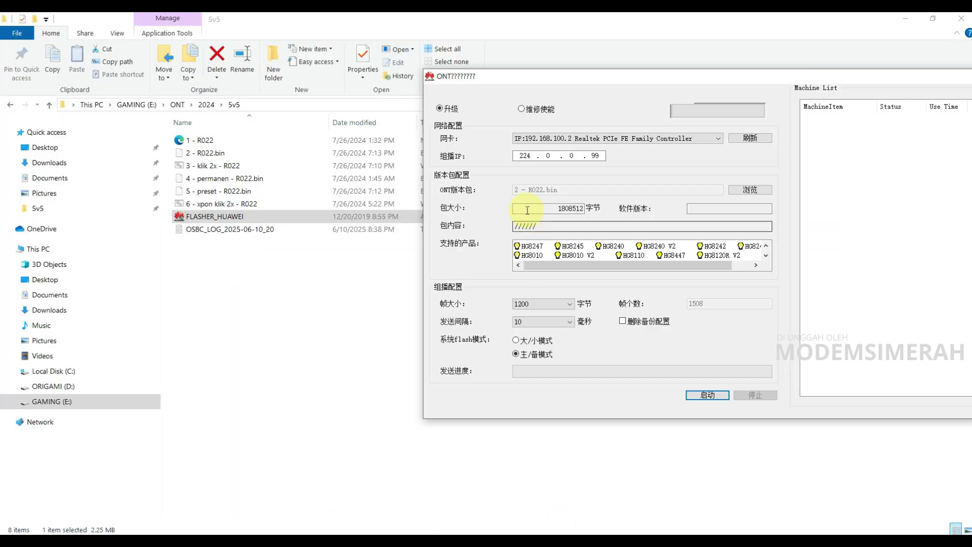
left_click_drag(682, 77, 354, 105)
left_click_drag(552, 102, 914, 208)
left_click(332, 303)
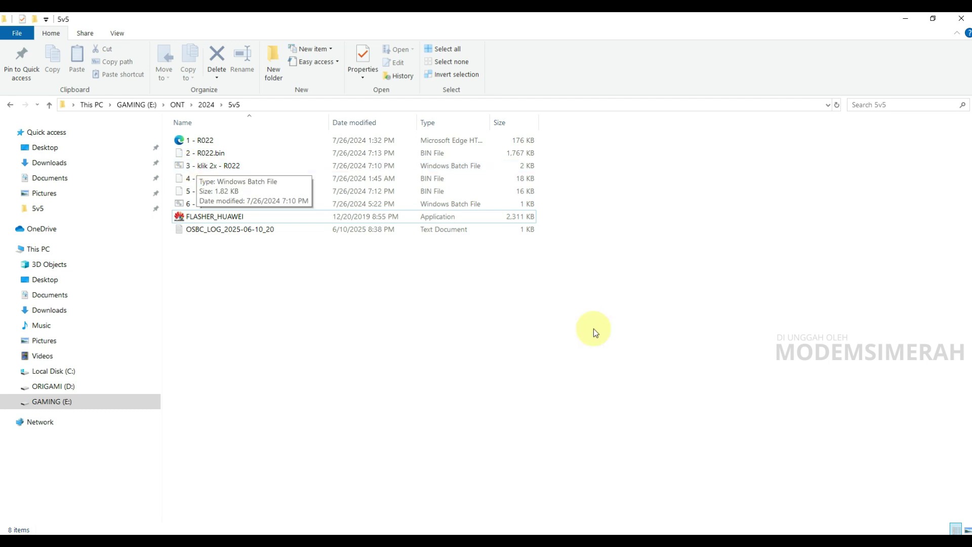
Check AVG AntiVirus Free from the tray, close it, and run the 3 - klik 2x - R022 script.
left_click(853, 541)
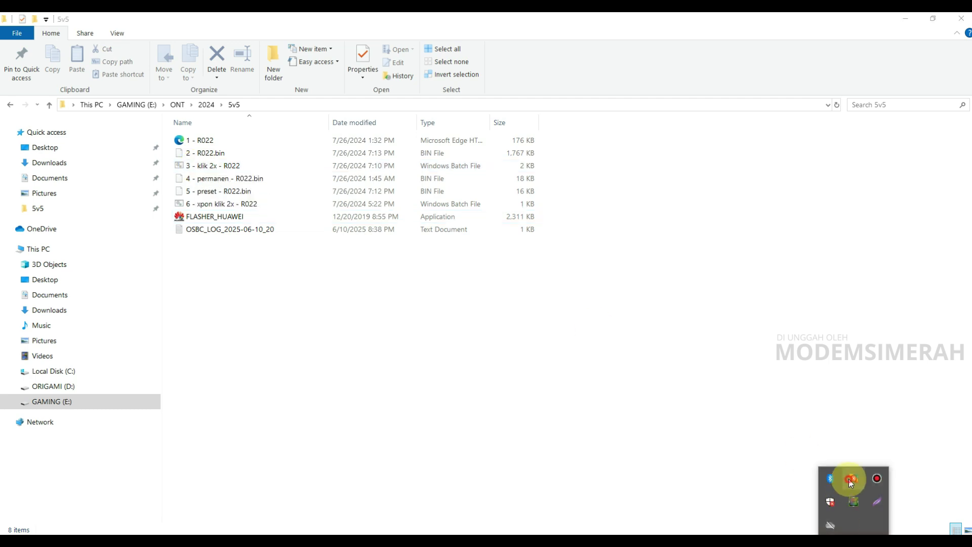
left_click(851, 480)
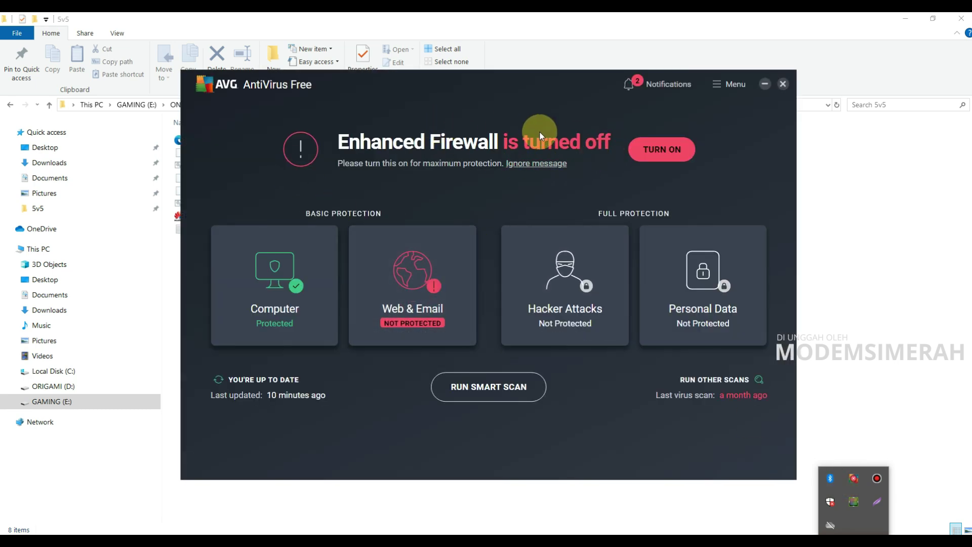
left_click(782, 84)
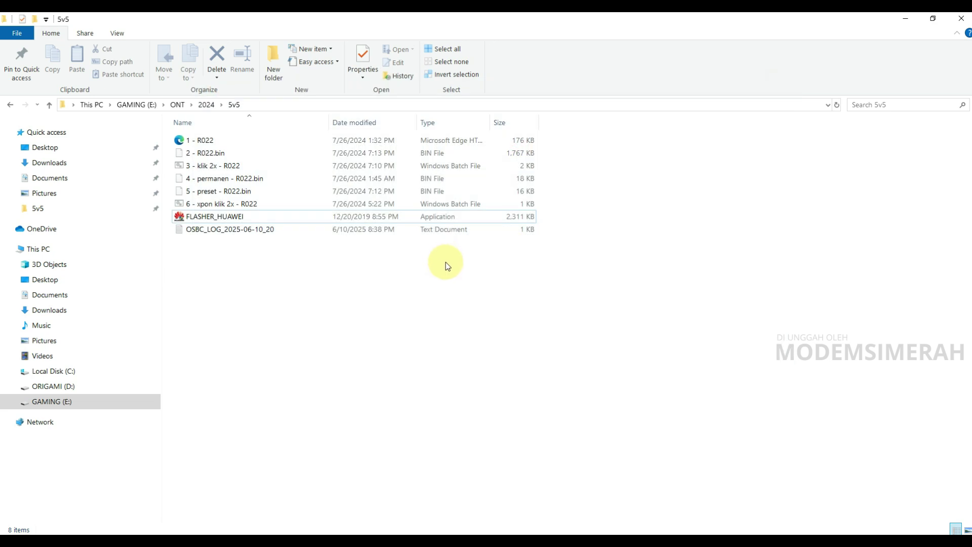
double_click(207, 170)
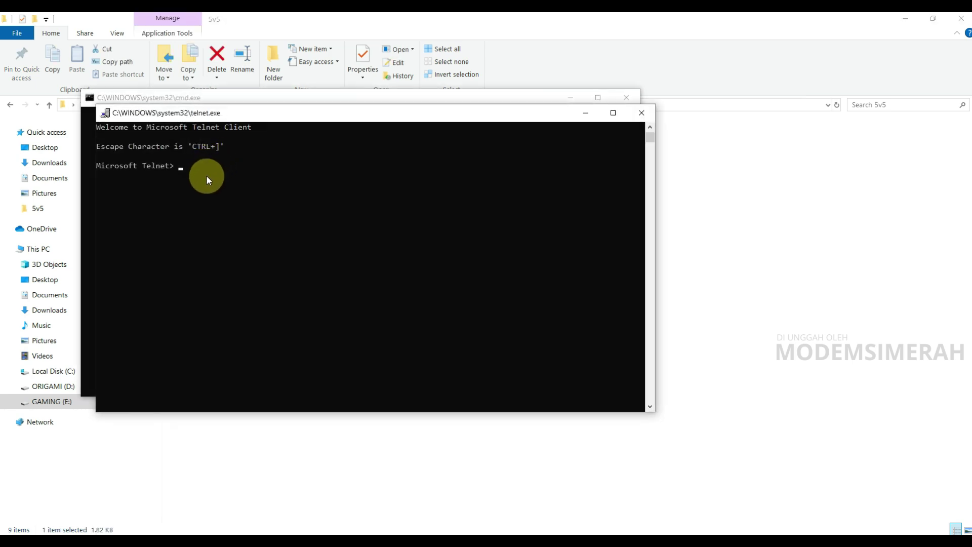
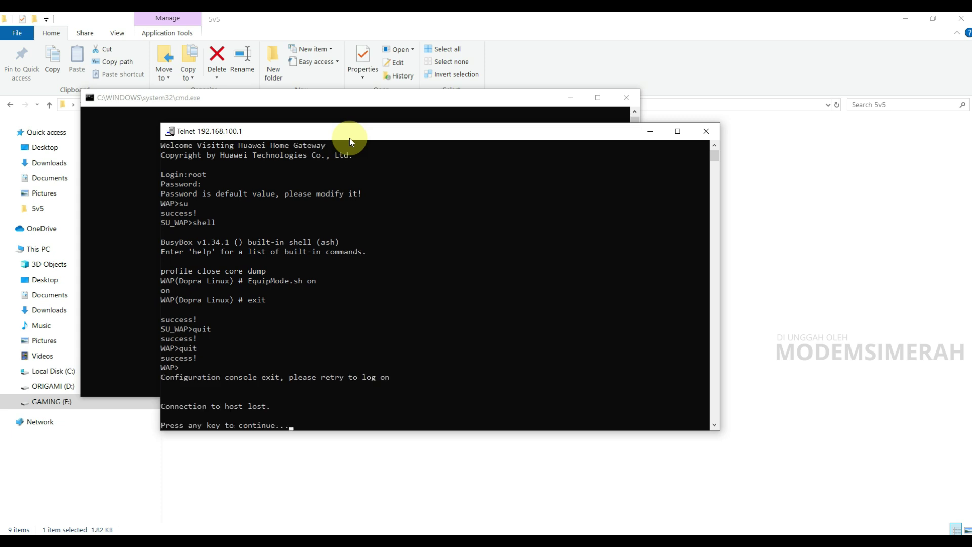
Dismiss the lost-connection notice to return to the Microsoft Telnet> prompt and reconnect to 192.168.100.1.
key("Return")
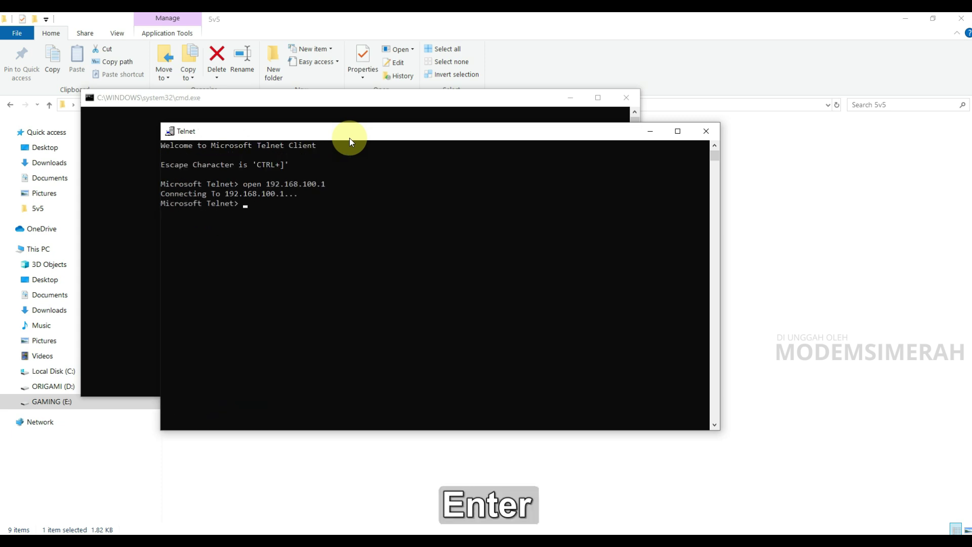
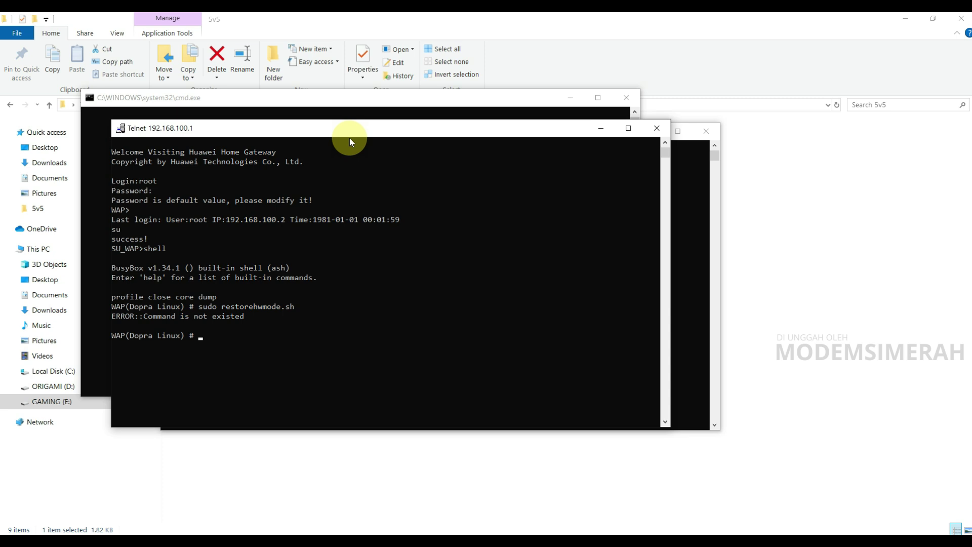
Exit the gateway shell, issue a reset, and close the Telnet and command windows.
type("exit")
key("Return")
type("reset")
key("Return")
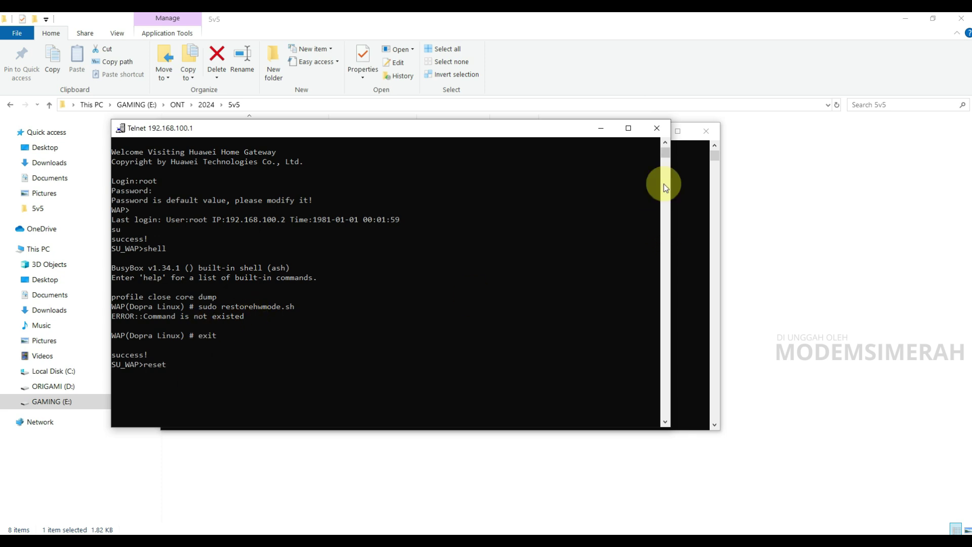
left_click(658, 129)
left_click(715, 130)
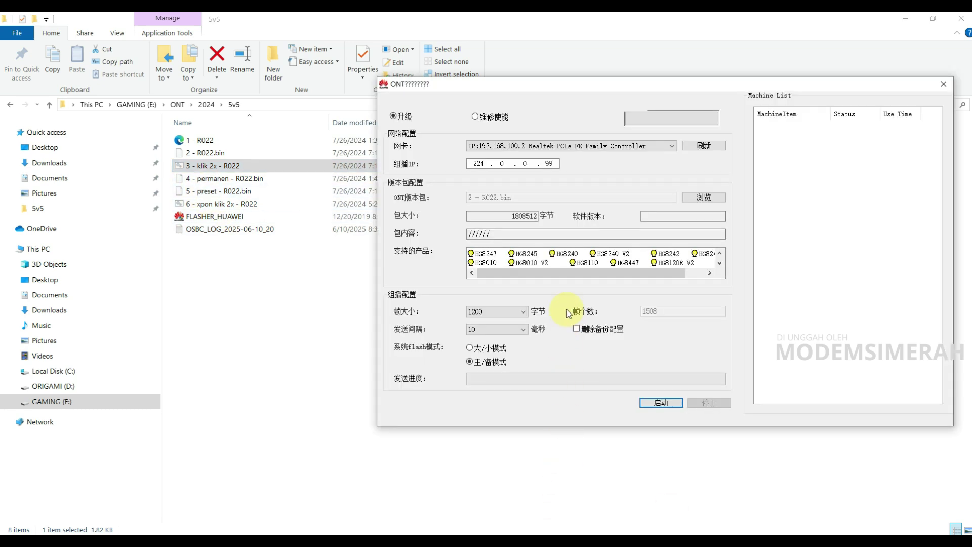
Load 4 - permanen - R022.bin into the flasher and start the upgrade.
left_click(710, 199)
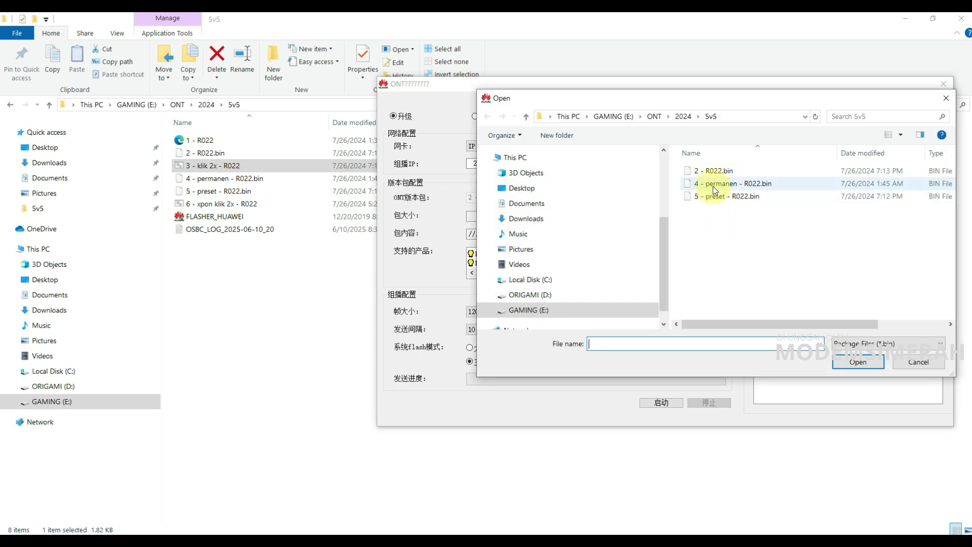
double_click(714, 187)
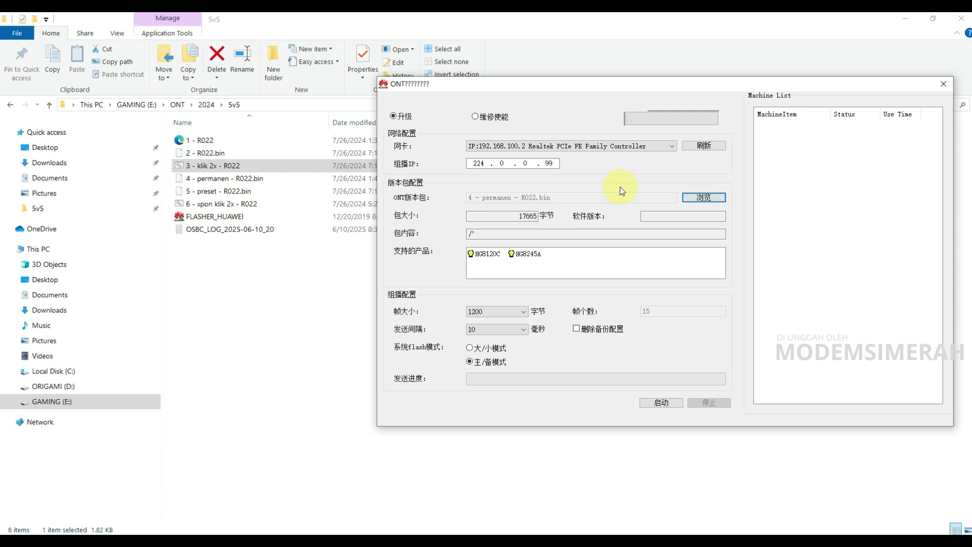
left_click_drag(569, 86, 375, 93)
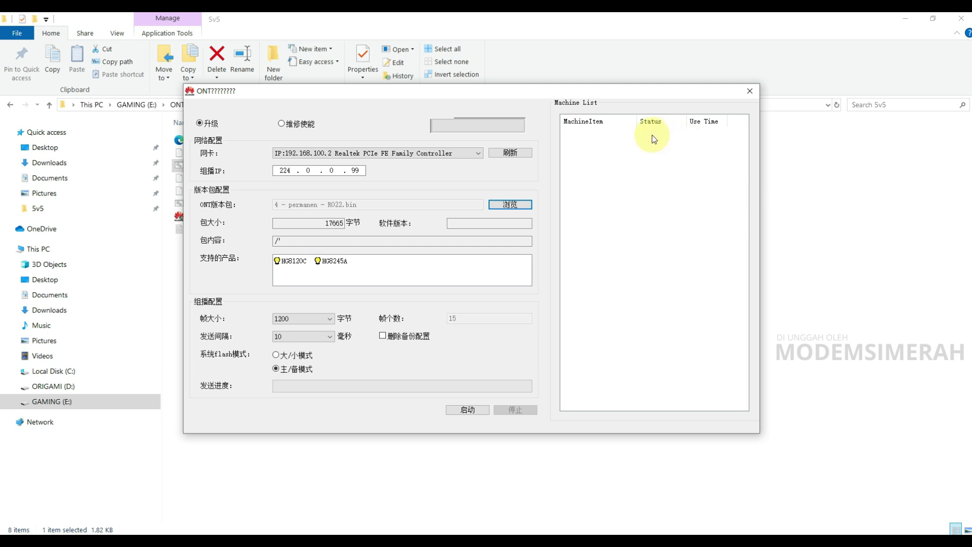
left_click_drag(347, 98, 552, 101)
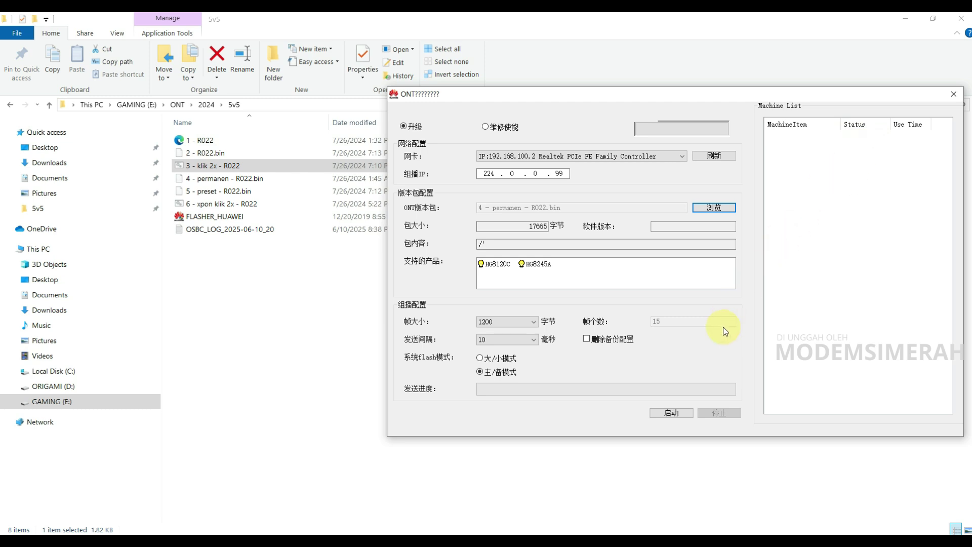
left_click(673, 413)
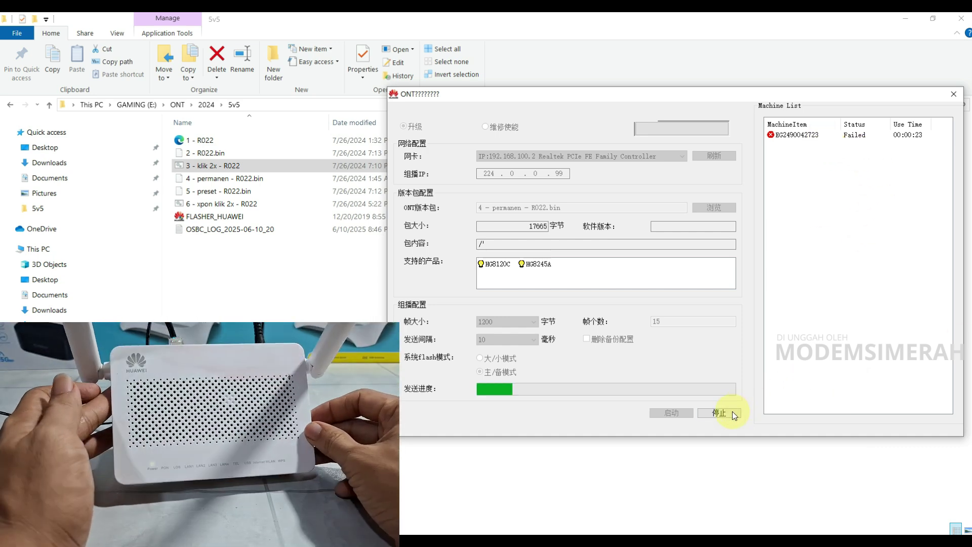
Stop the running permanen upgrade with 停止.
left_click(732, 411)
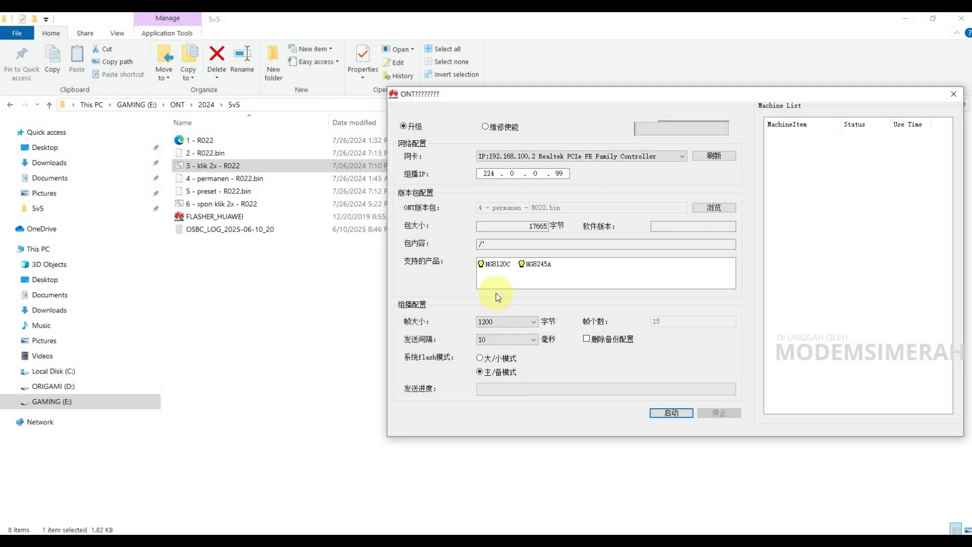
Load 5 - preset - R022.bin (15786 bytes) as the firmware package.
left_click(731, 206)
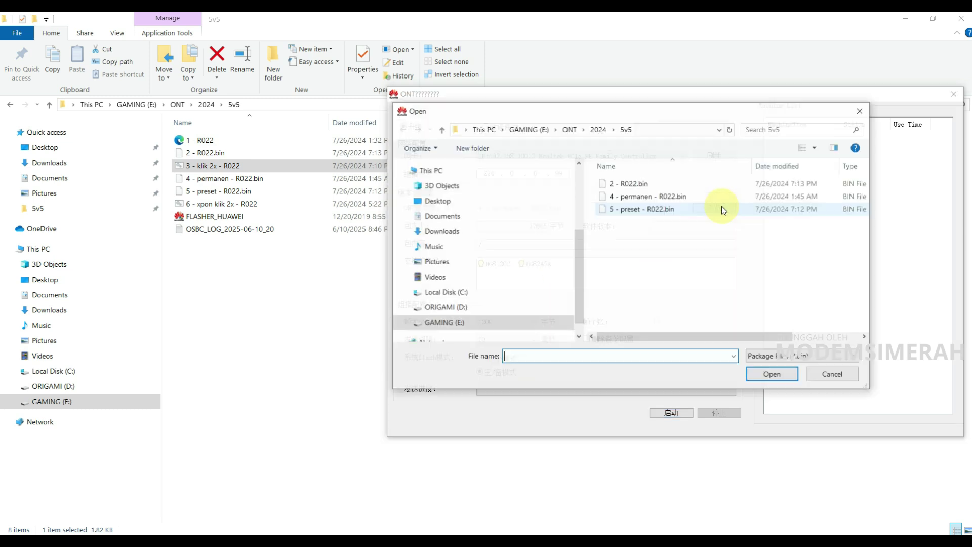
left_click(628, 210)
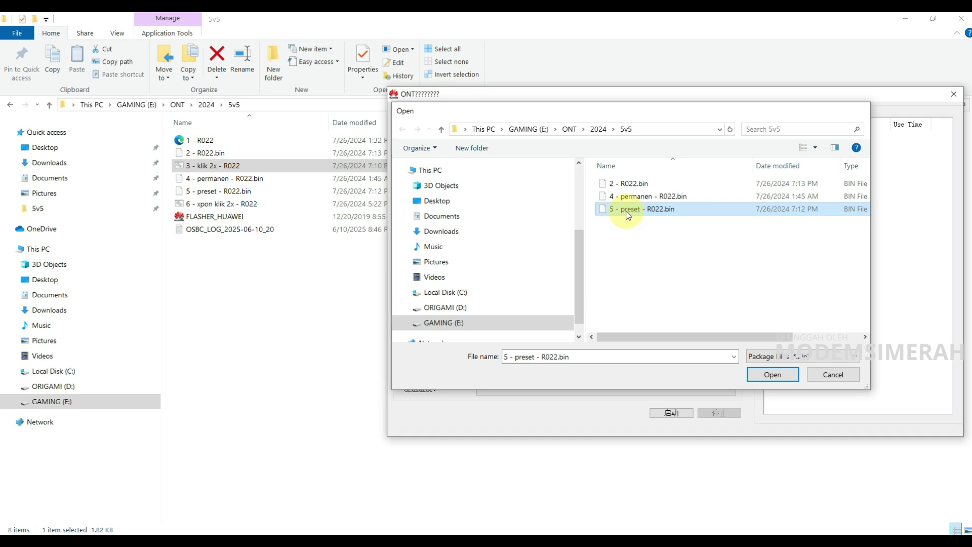
double_click(627, 210)
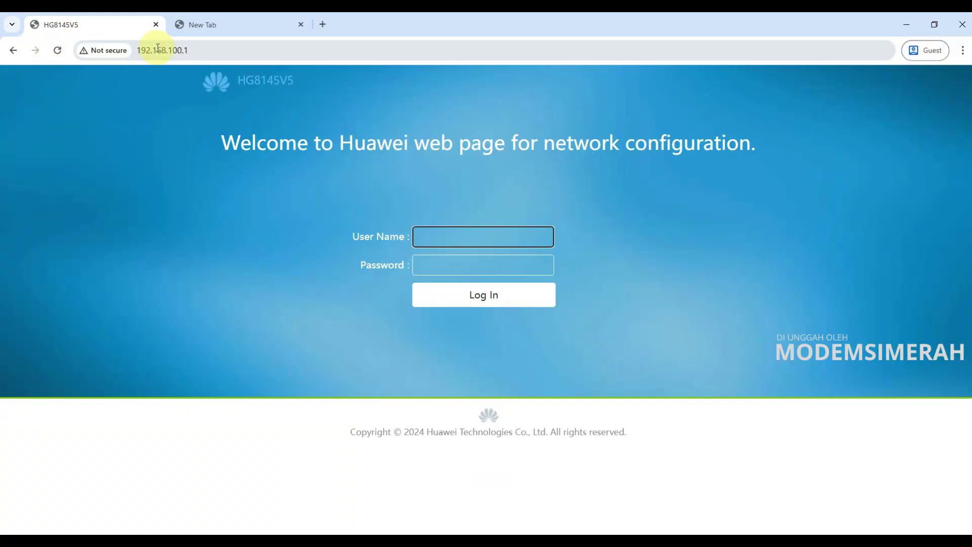
Reload the HG8145V5 login page, then bring the flasher back to the front.
left_click(58, 49)
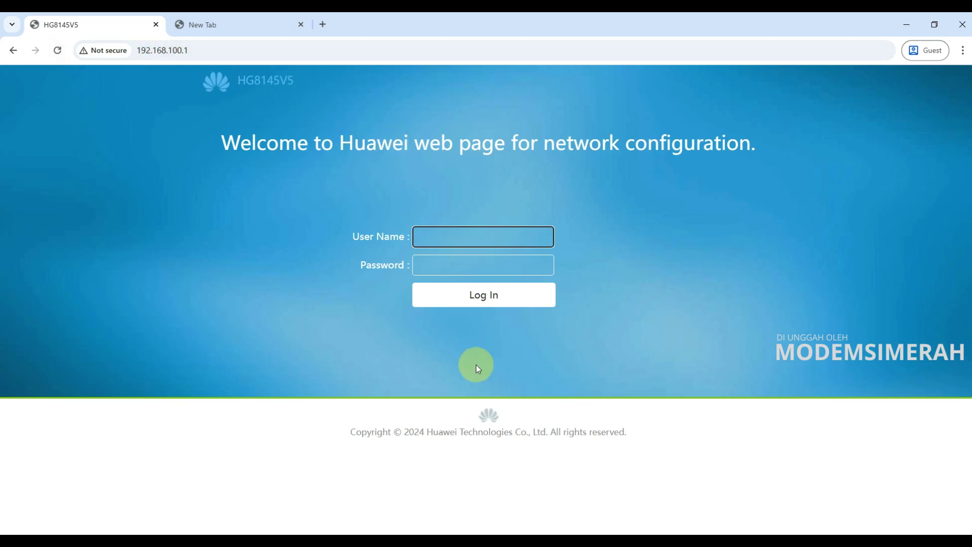
left_click(361, 531)
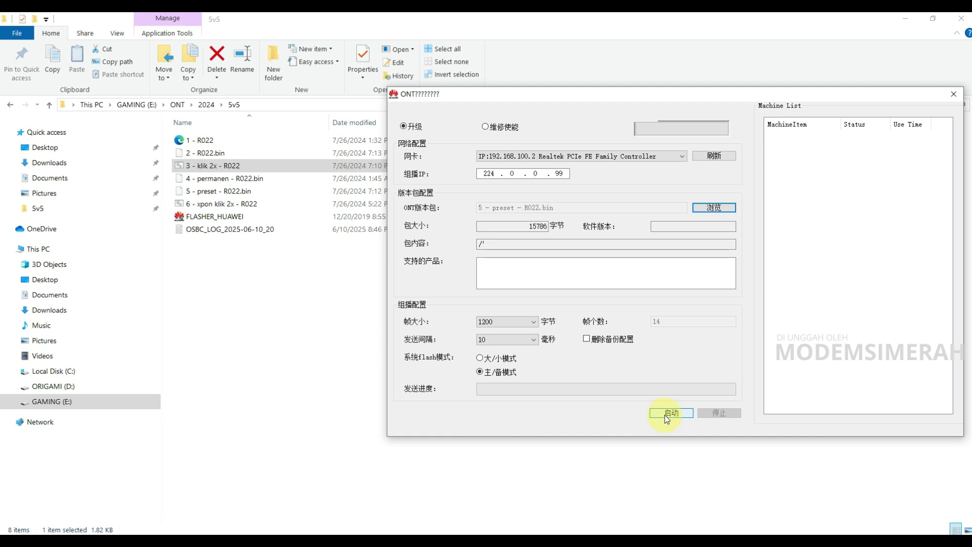
Run the preset package upgrade, stop it, and close the flasher.
left_click(665, 415)
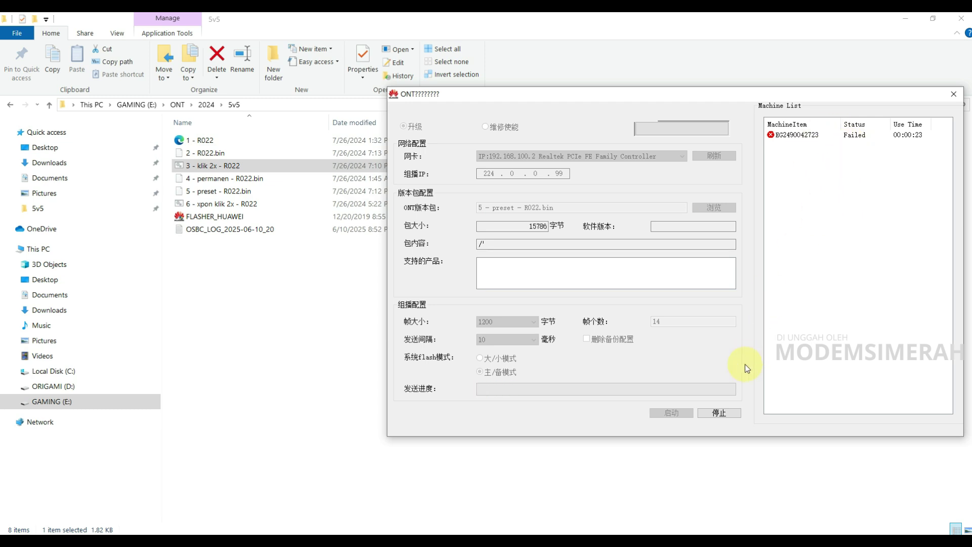
left_click(727, 414)
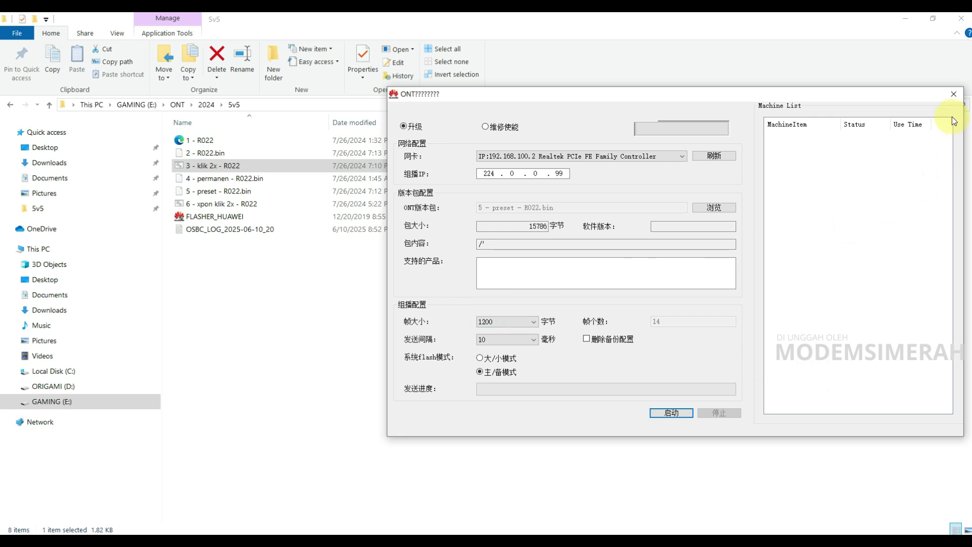
left_click(953, 94)
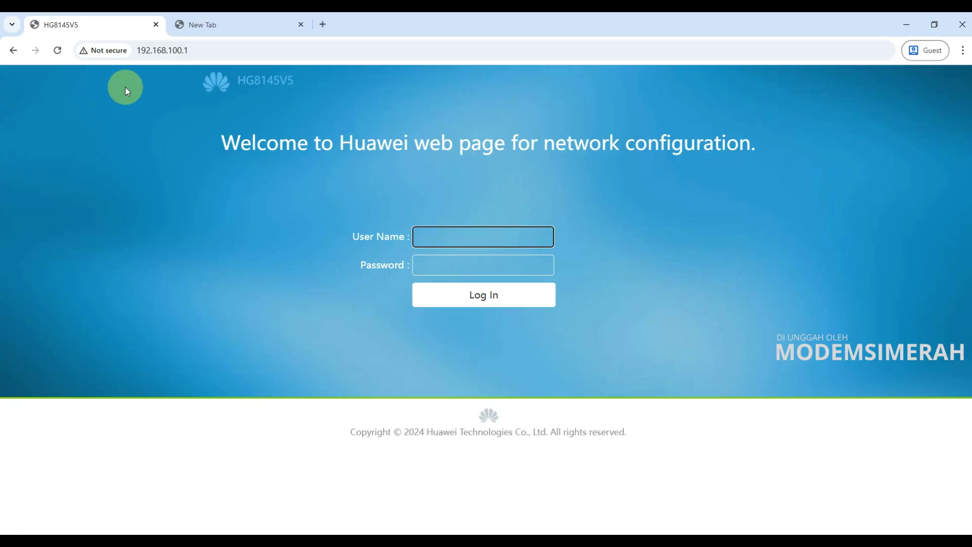
Reload the HG8145V5 login page at 192.168.100.1 three times.
left_click(58, 51)
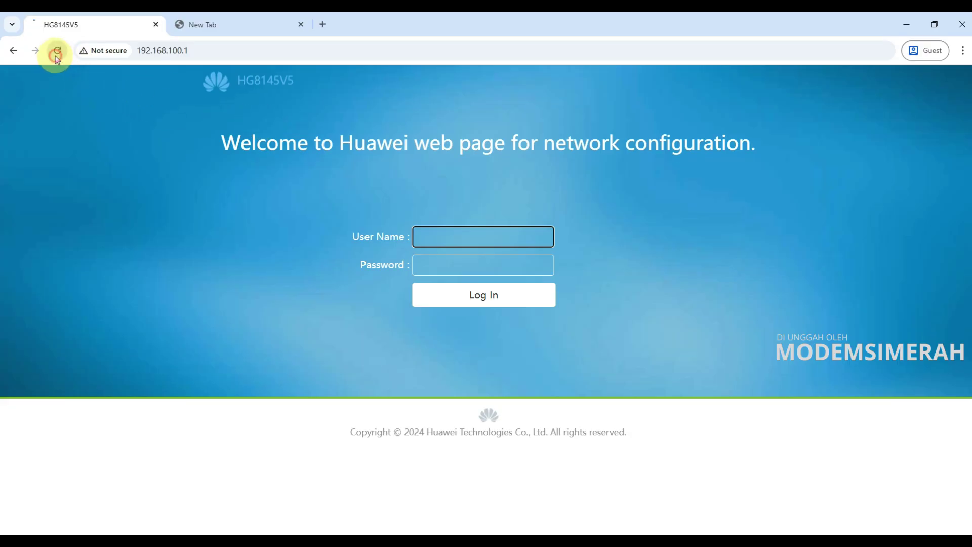
left_click(58, 52)
left_click(57, 50)
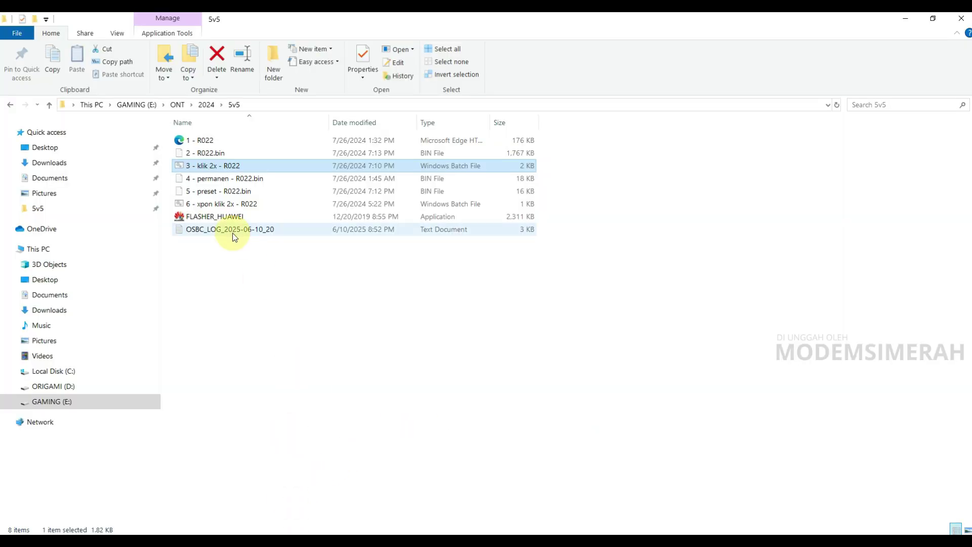
Run the 6 - xpon klik 2x - R022 batch file from the 5v5 folder.
double_click(205, 208)
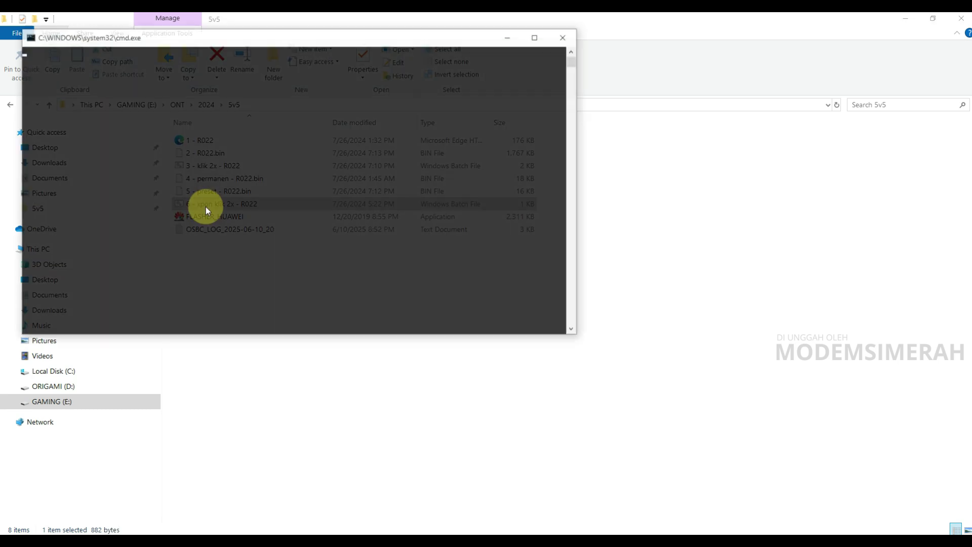
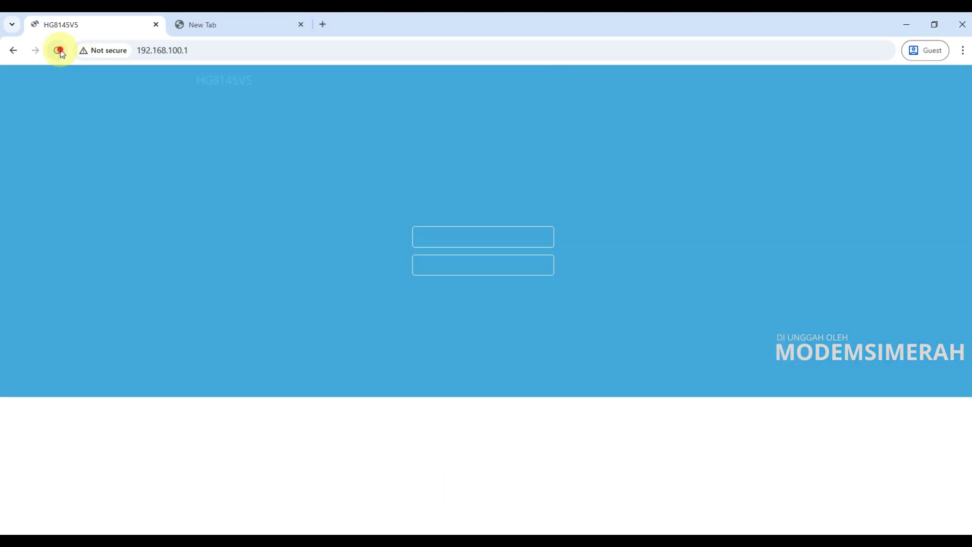
Reload the HG8145V5 login page and enter the user name 'telecomadmin'.
left_click(59, 51)
left_click(451, 234)
type("telecom")
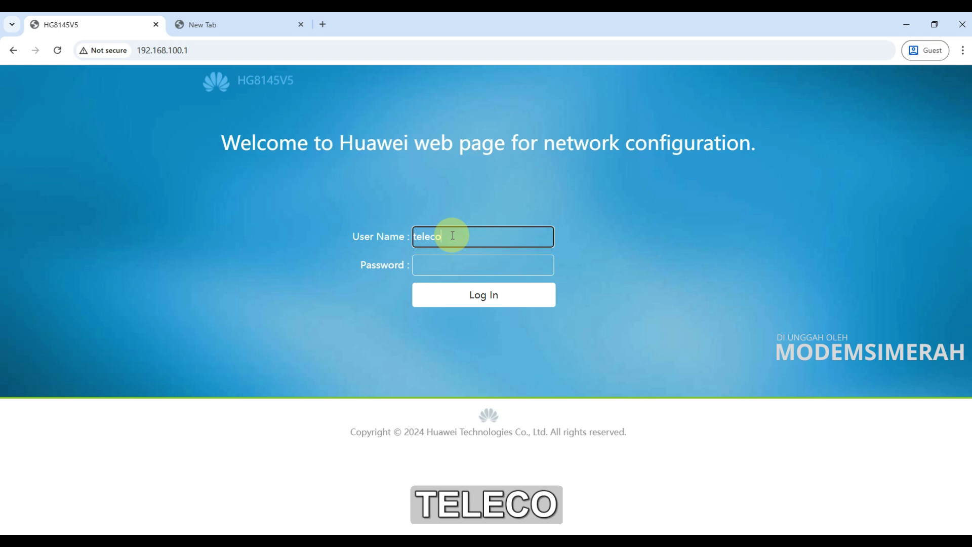
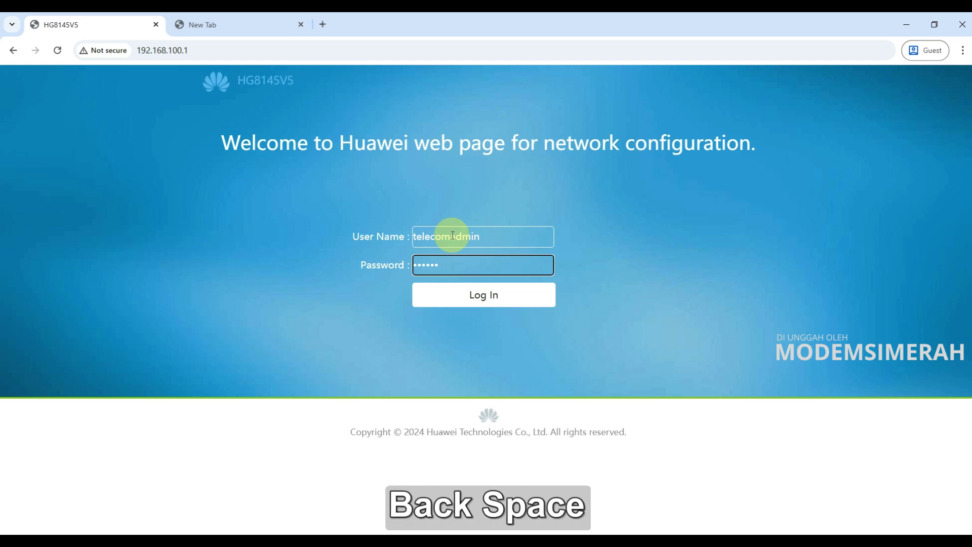
Enter the administrator account password in the login form's Password field.
type("admintelecom")
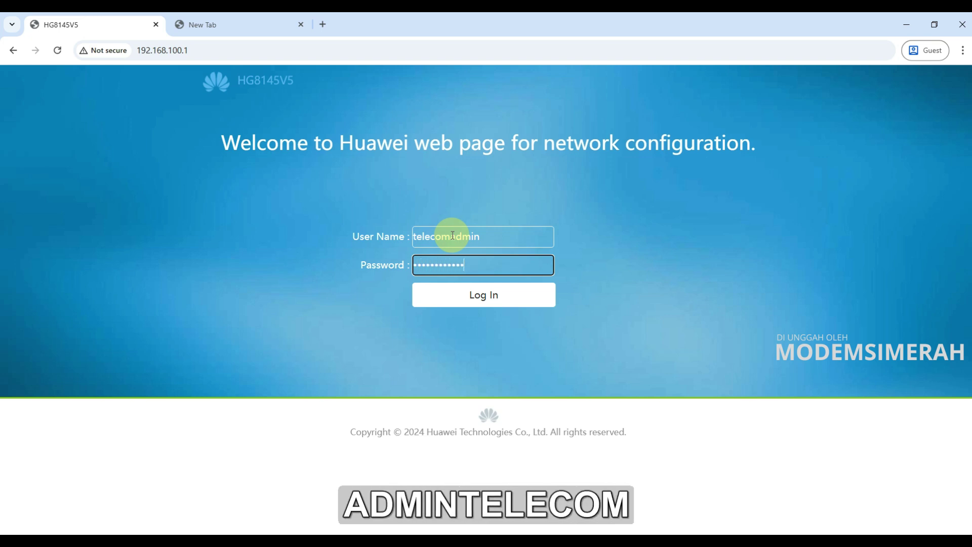
Log in, open the Device Information page, and highlight the 'V5 GPON/EPON' terminal description.
left_click(449, 294)
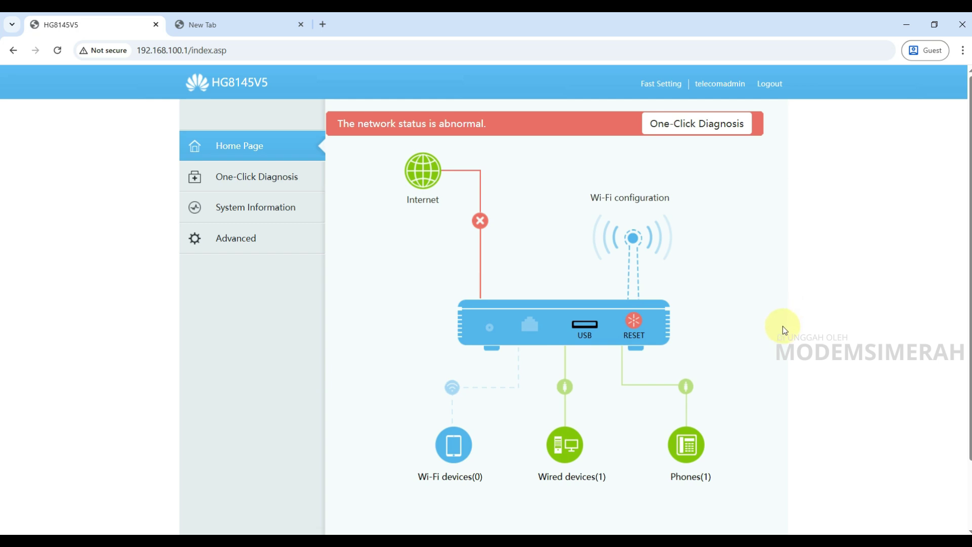
left_click(234, 211)
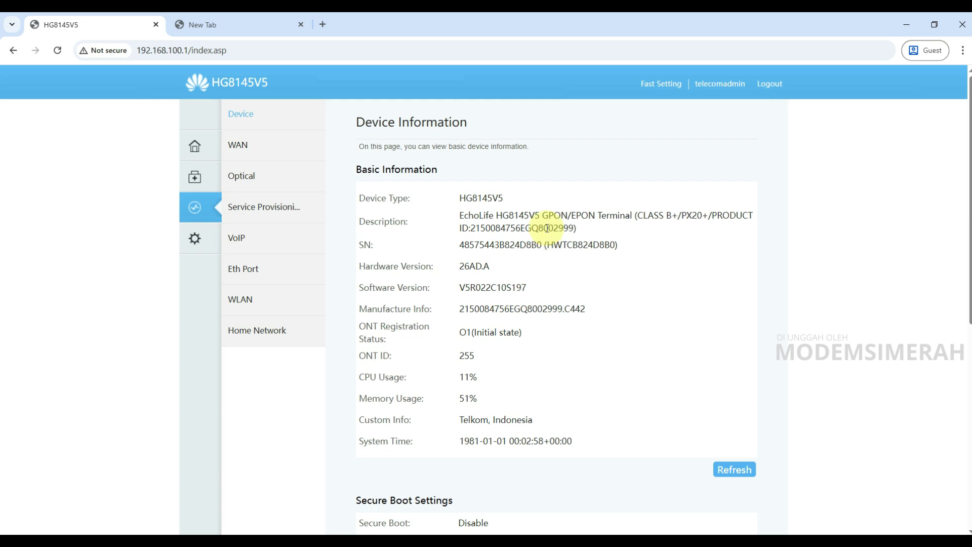
left_click_drag(449, 217, 577, 221)
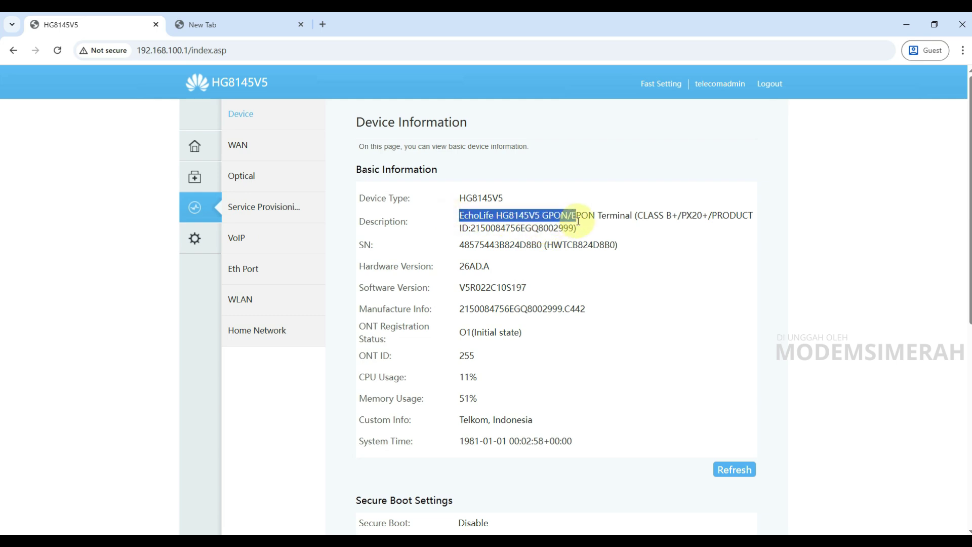
left_click(505, 220)
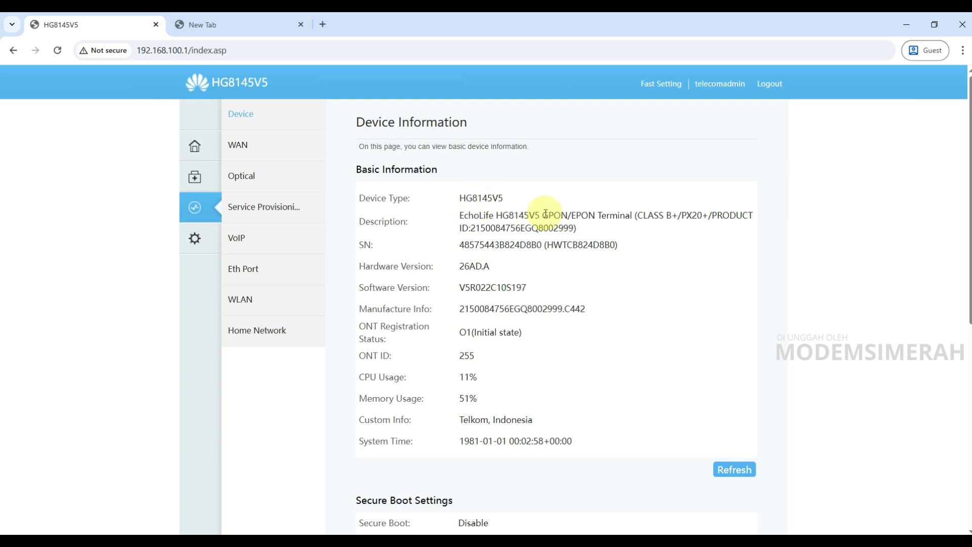
left_click_drag(543, 214, 598, 214)
left_click(486, 211, "shift")
left_click_drag(486, 212, 573, 215)
left_click(531, 231)
left_click(565, 216)
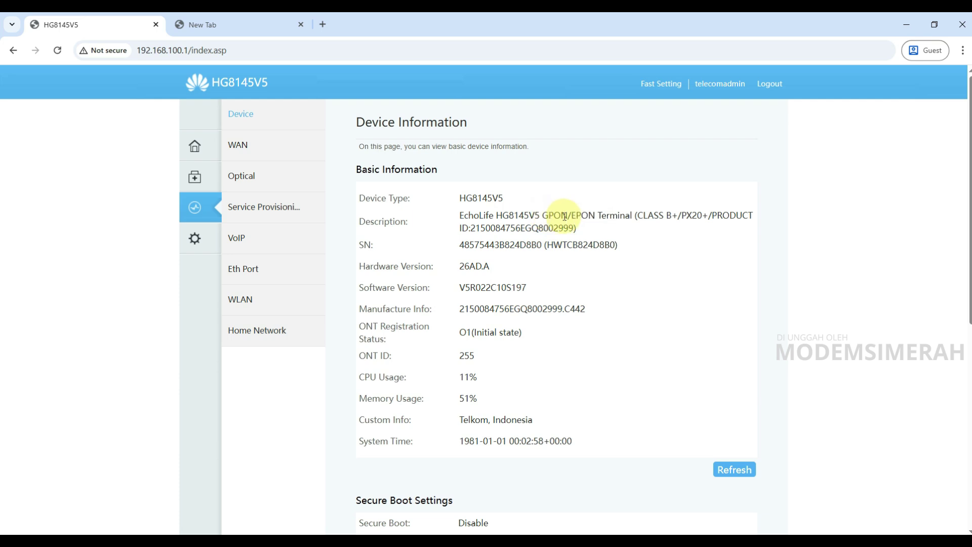
left_click(194, 238)
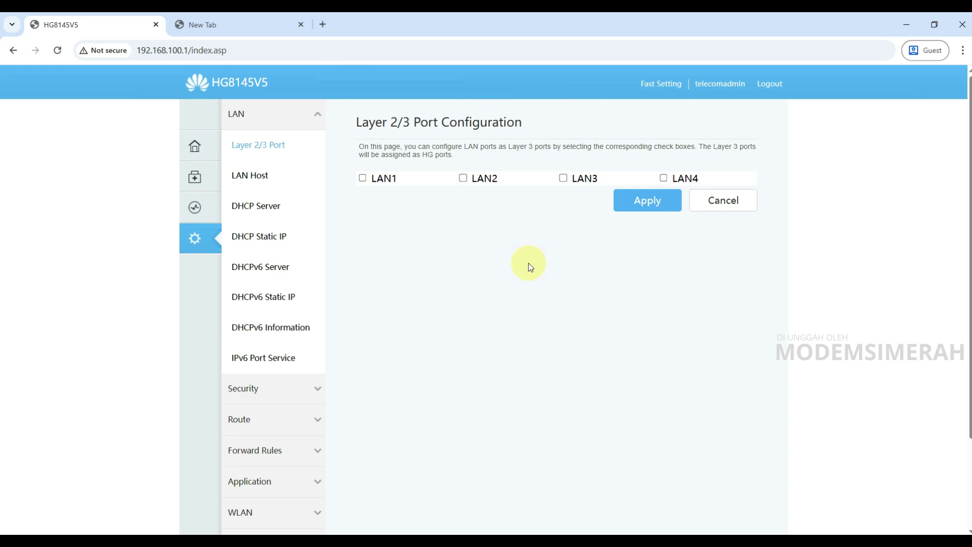
left_click(195, 207)
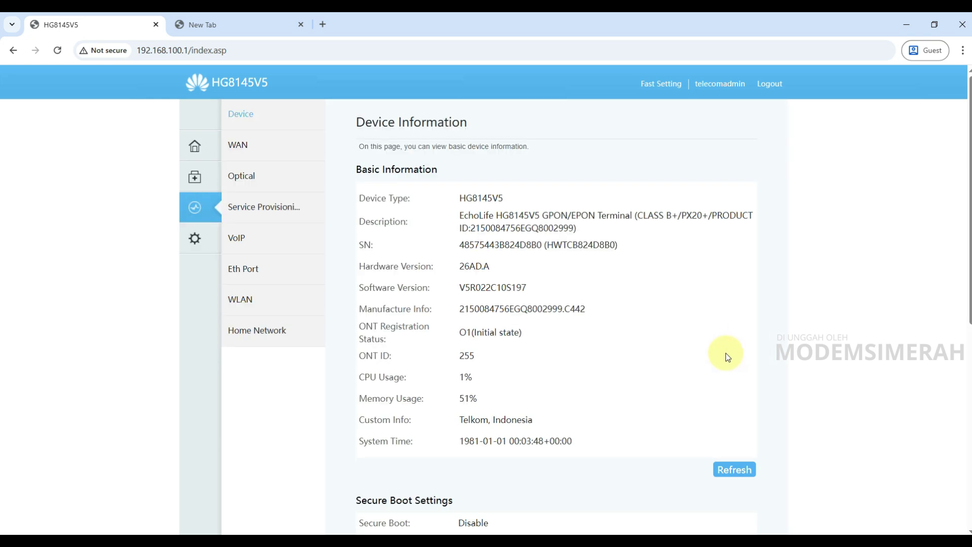